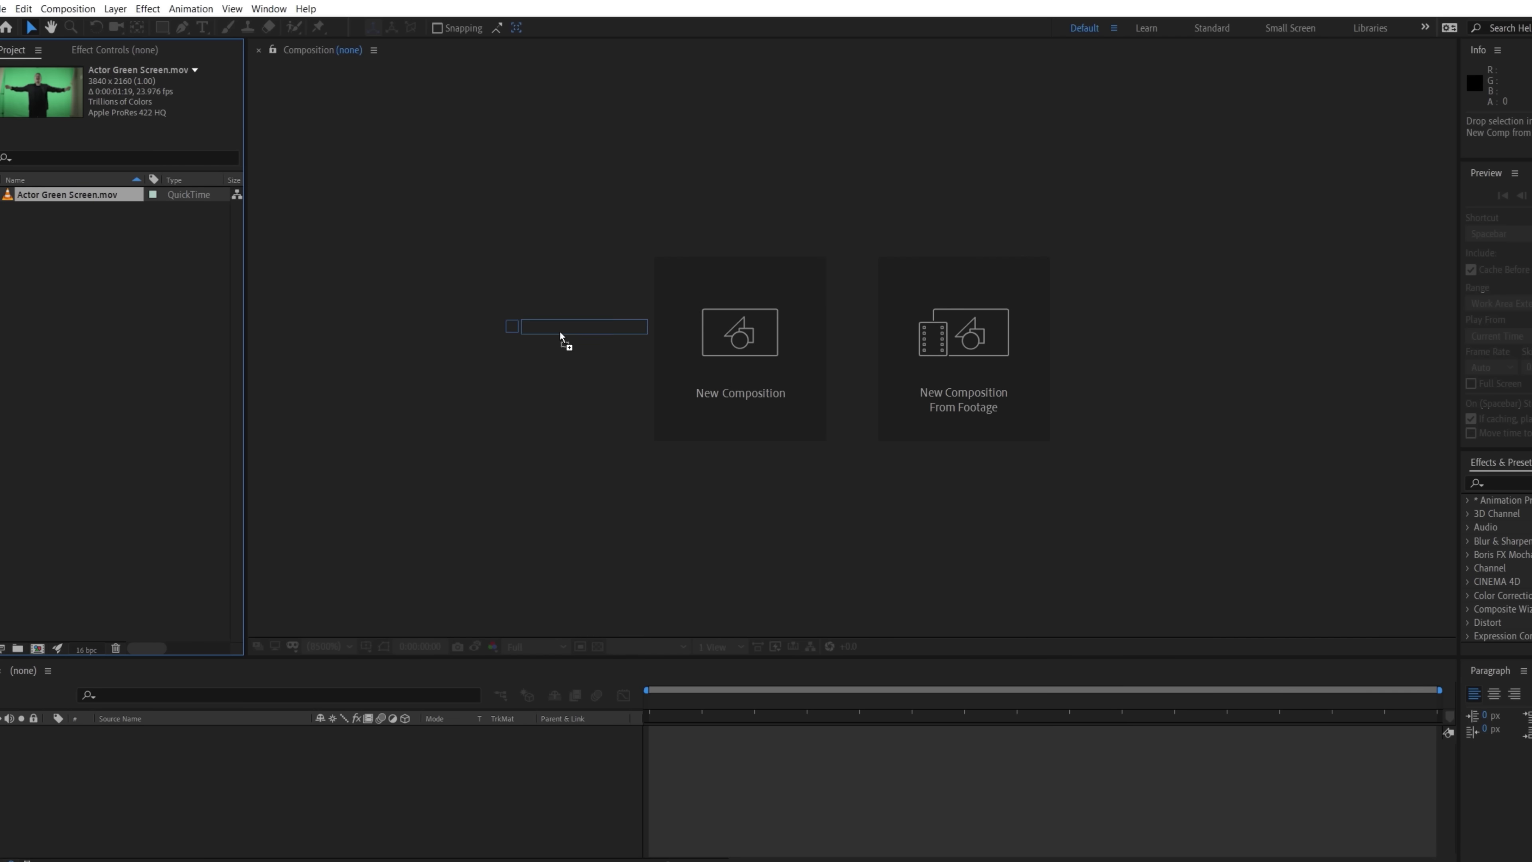
- Key out the green backdrop with Keylight and draw a garbage mask around the actor
click(149, 9)
mouse_move(241, 314)
click(437, 433)
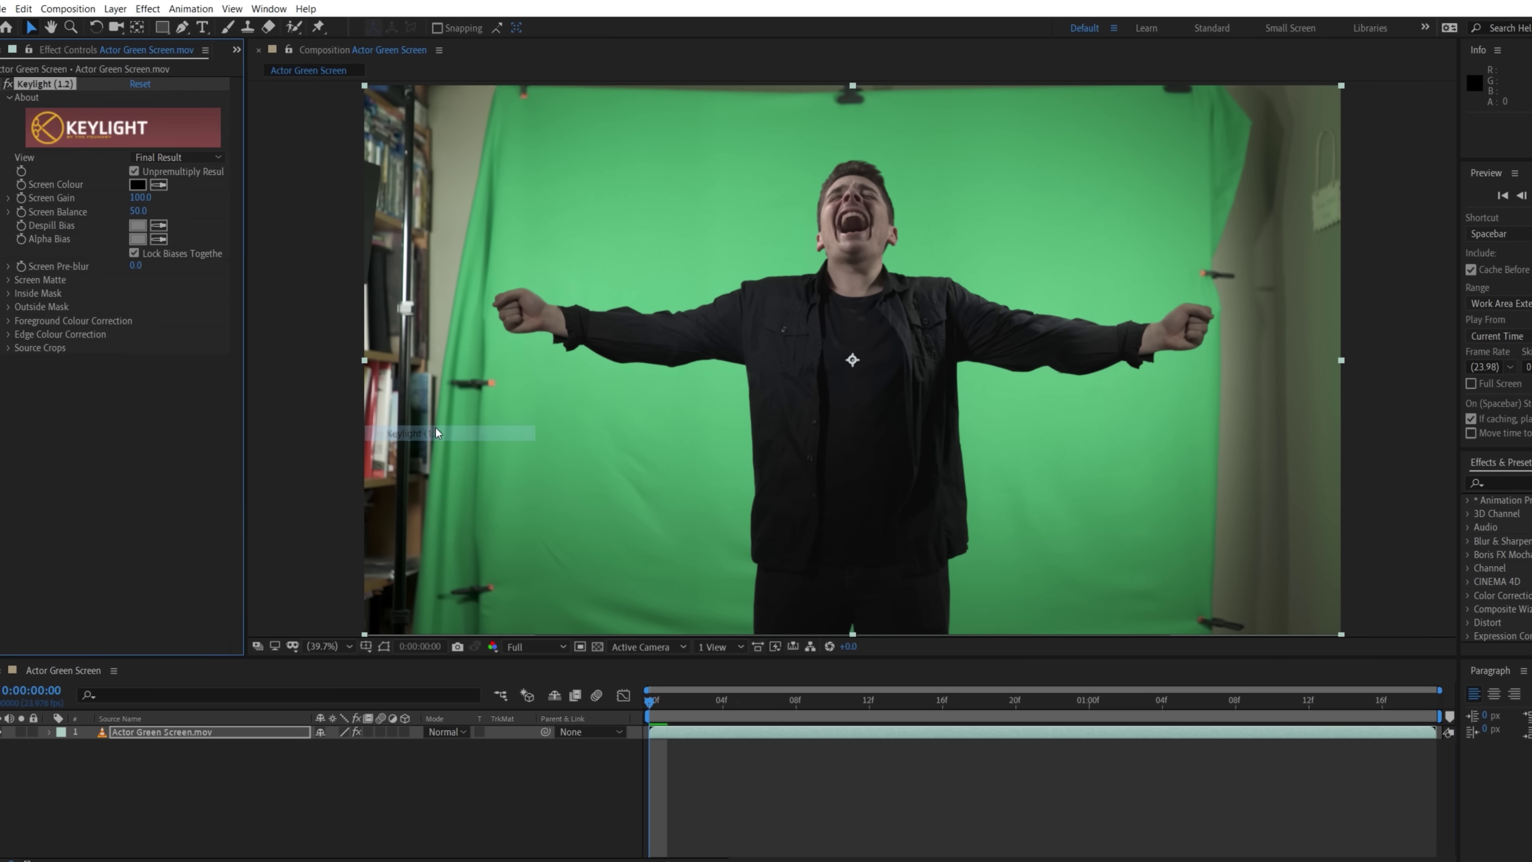
click(158, 185)
click(594, 294)
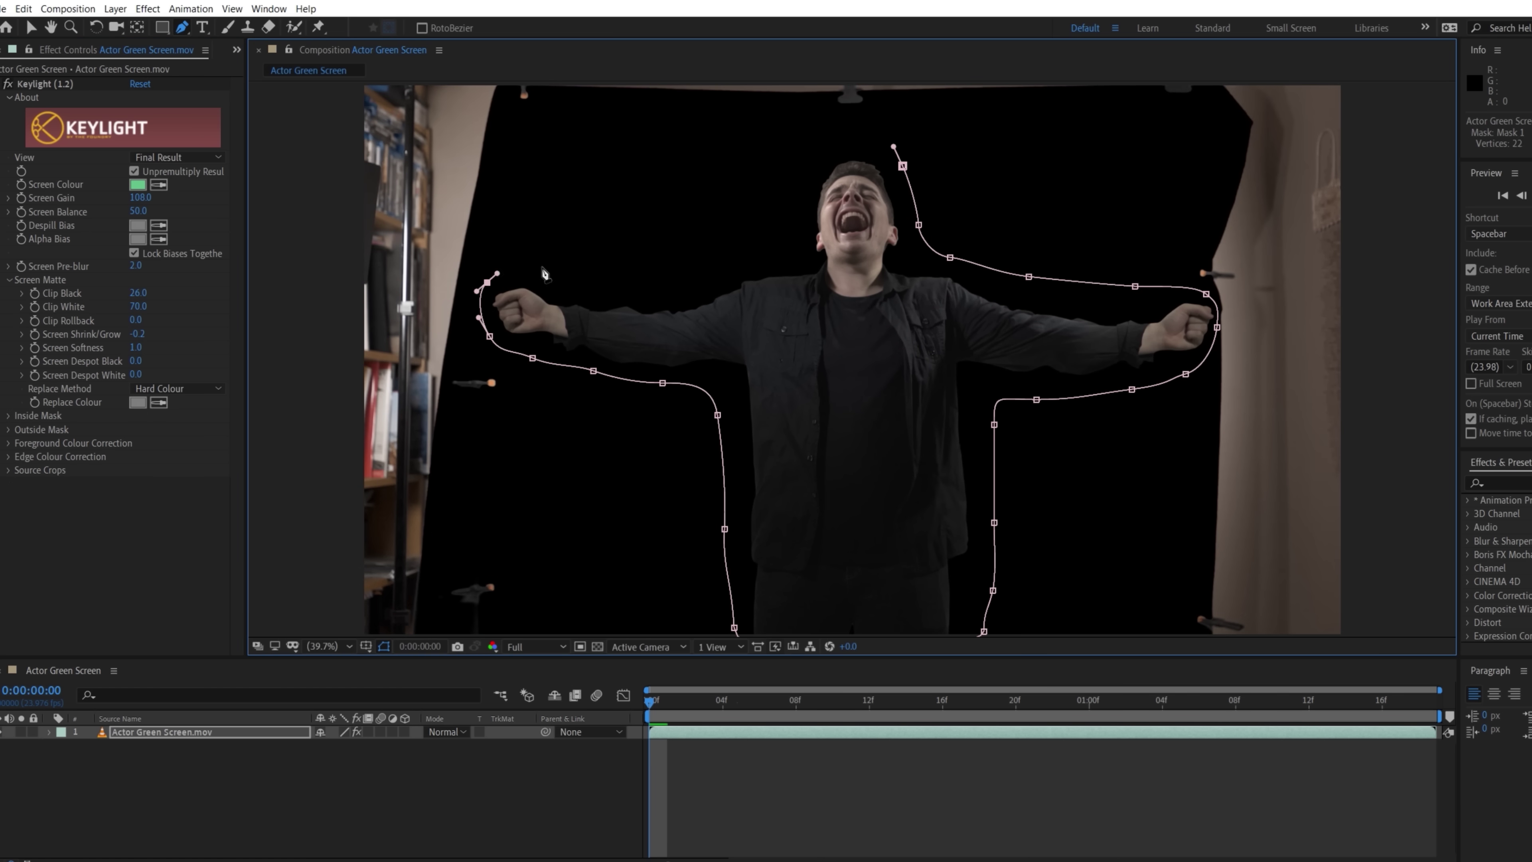
click(903, 165)
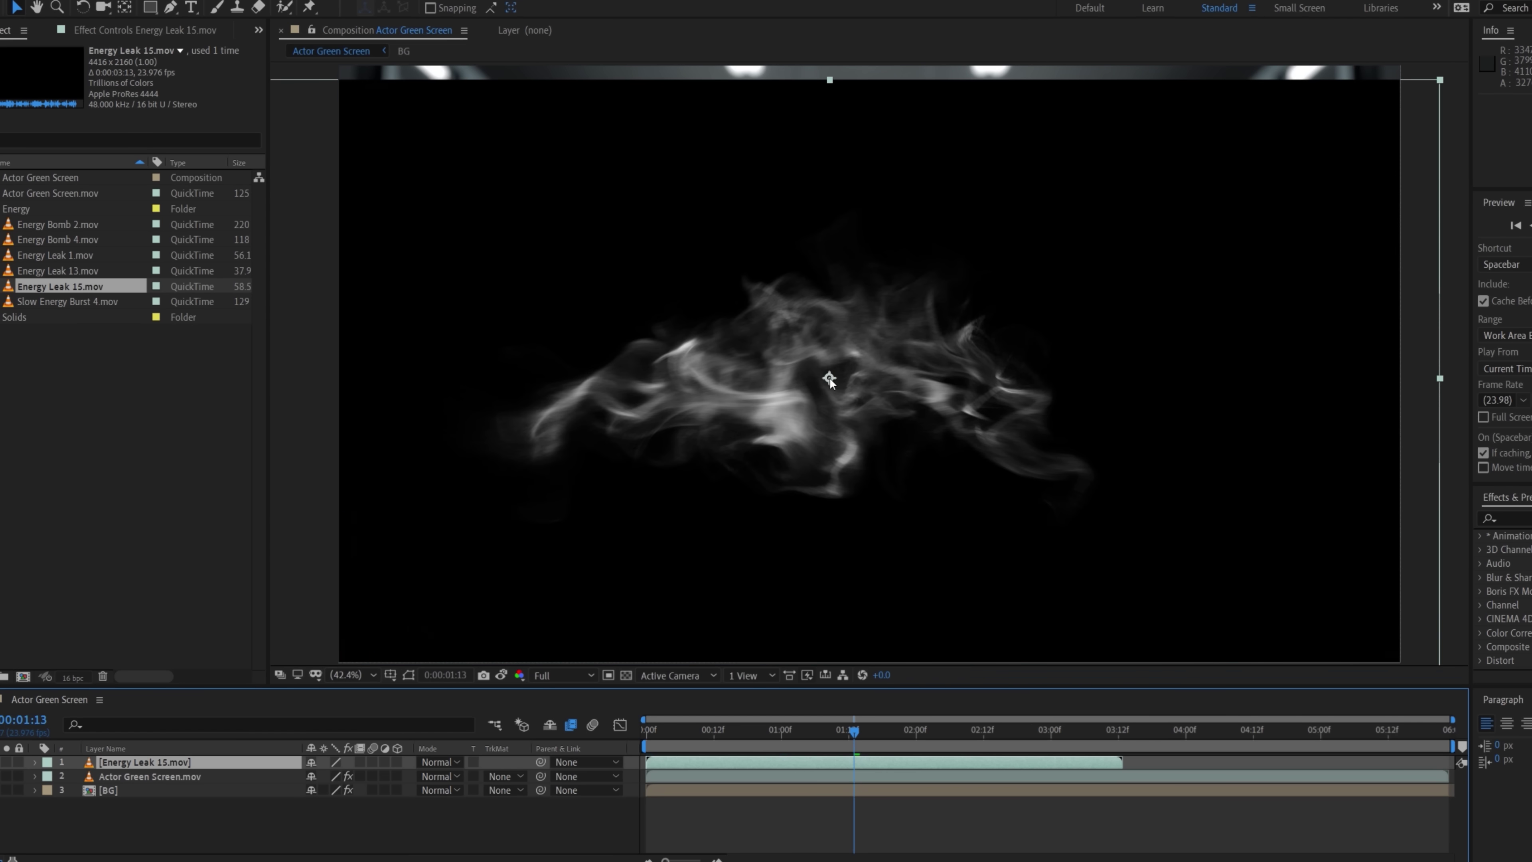
- Bring up the blending mode choices for the Energy Leak 15 smoke layer
click(446, 762)
- Set the smoke layer to Screen, rotate it about 192°, and place it over the outstretched arm
click(477, 315)
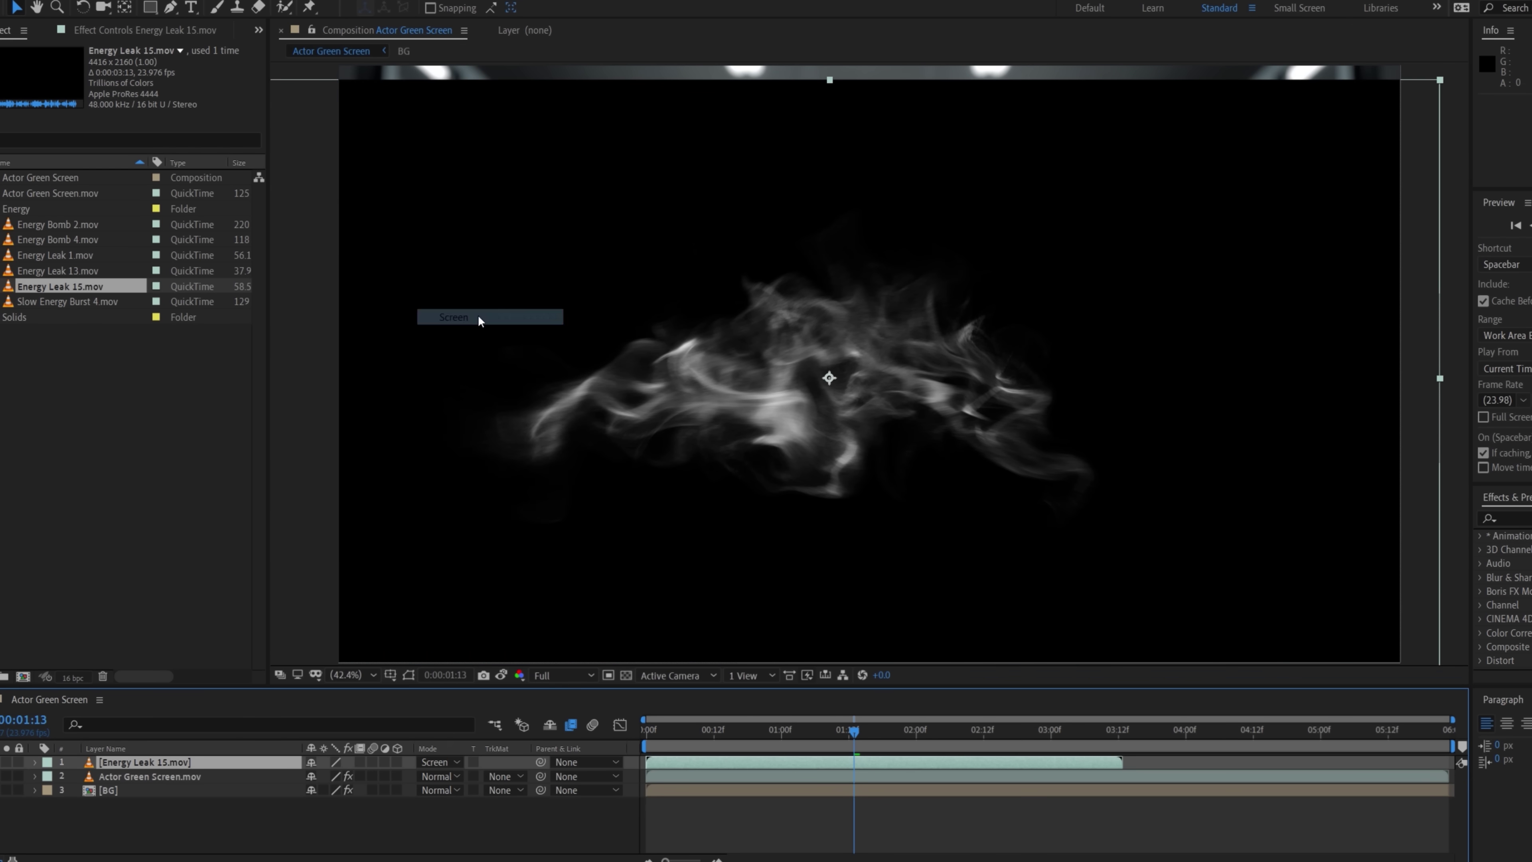
key(r)
drag(325, 776, 668, 324)
drag(91, 271, 814, 489)
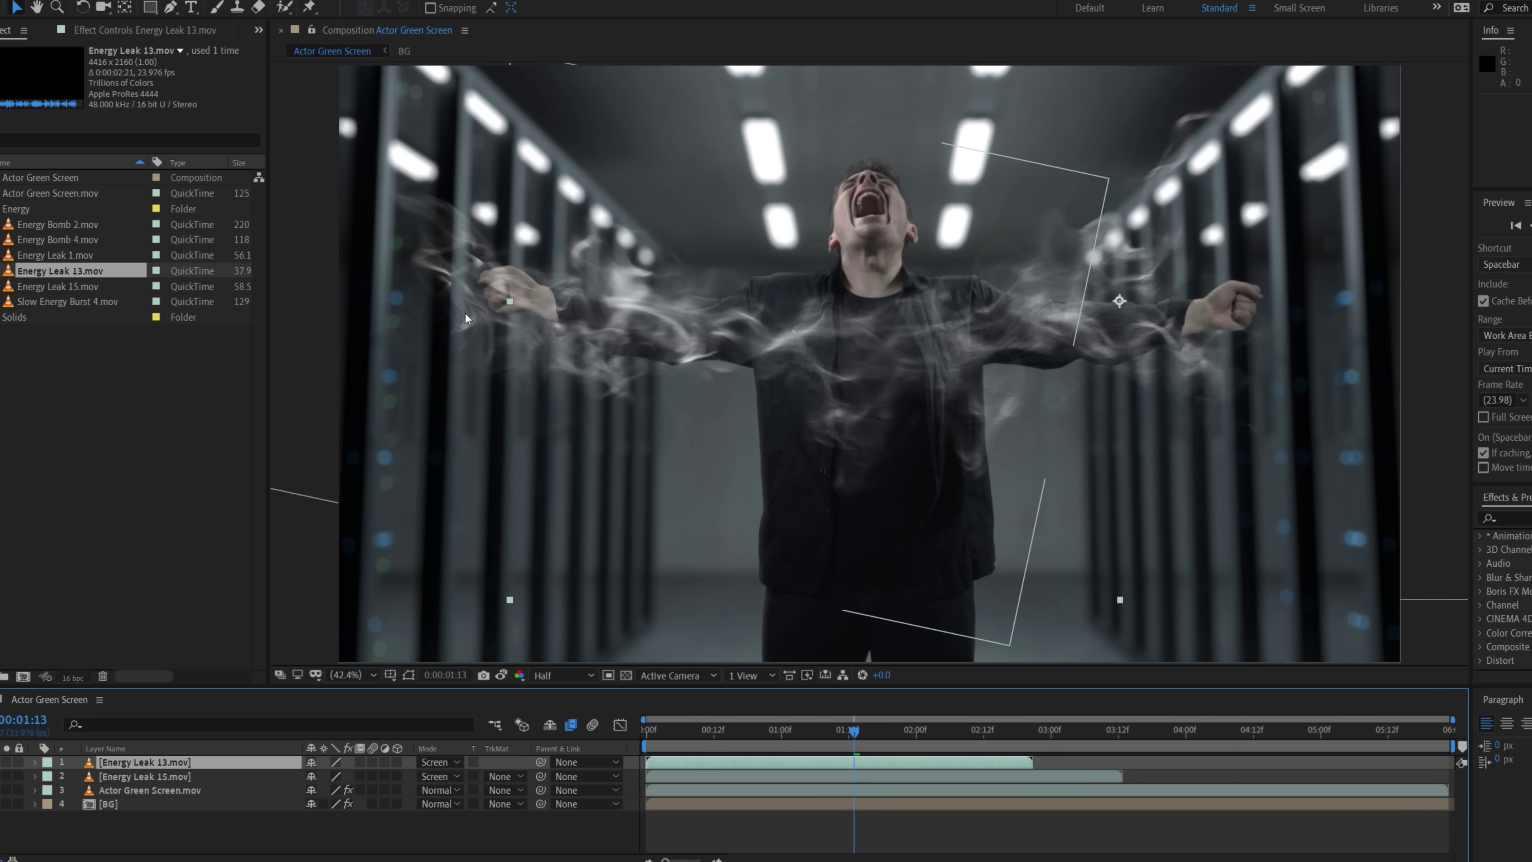
- Add the Energy Leak 13 clip and position and rotate it over the actor
drag(60, 239, 406, 774)
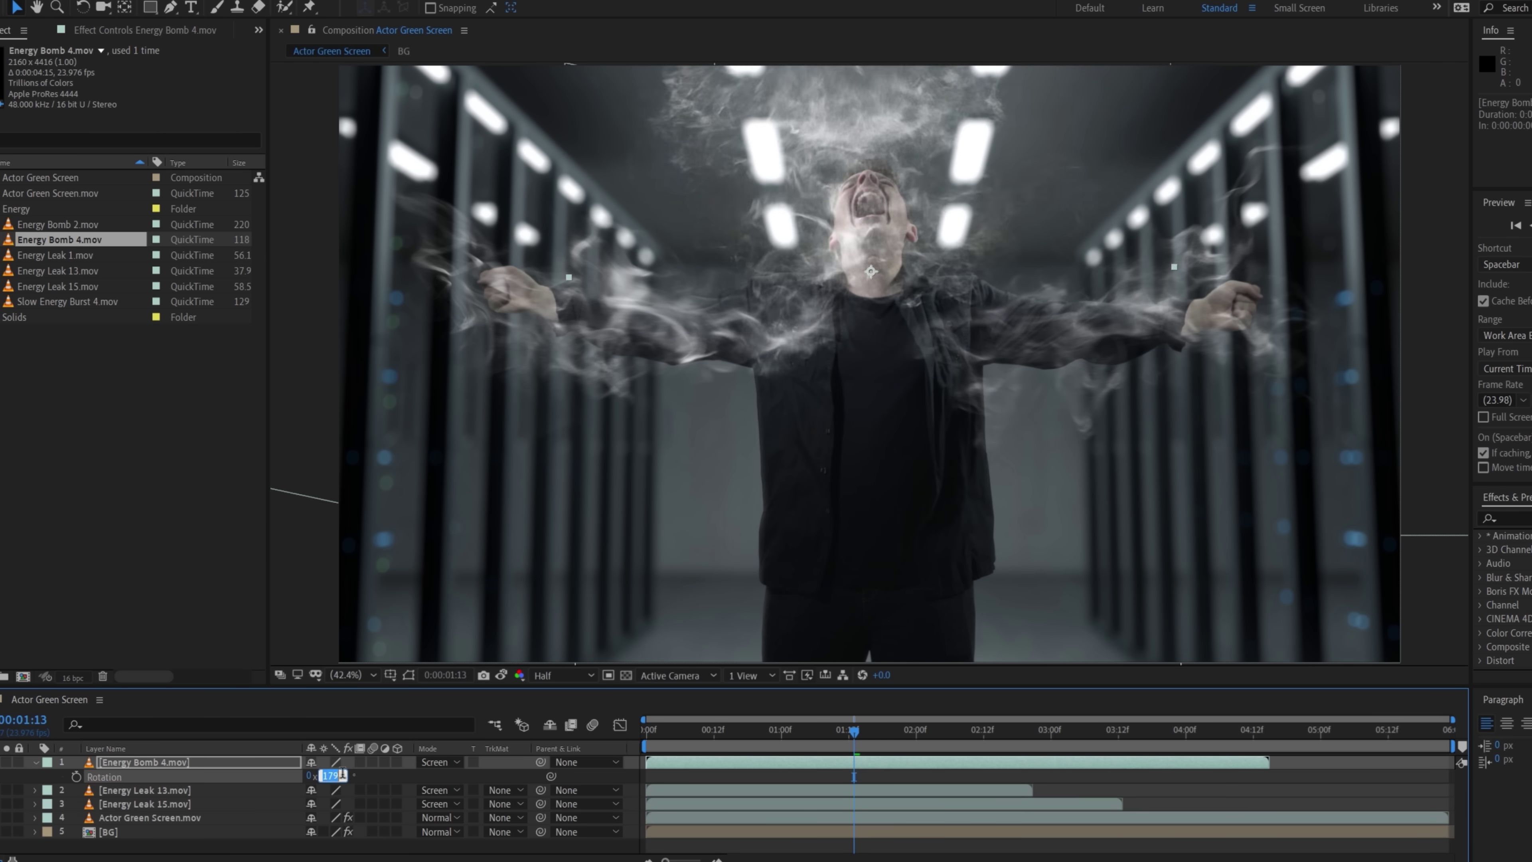
drag(927, 379, 927, 308)
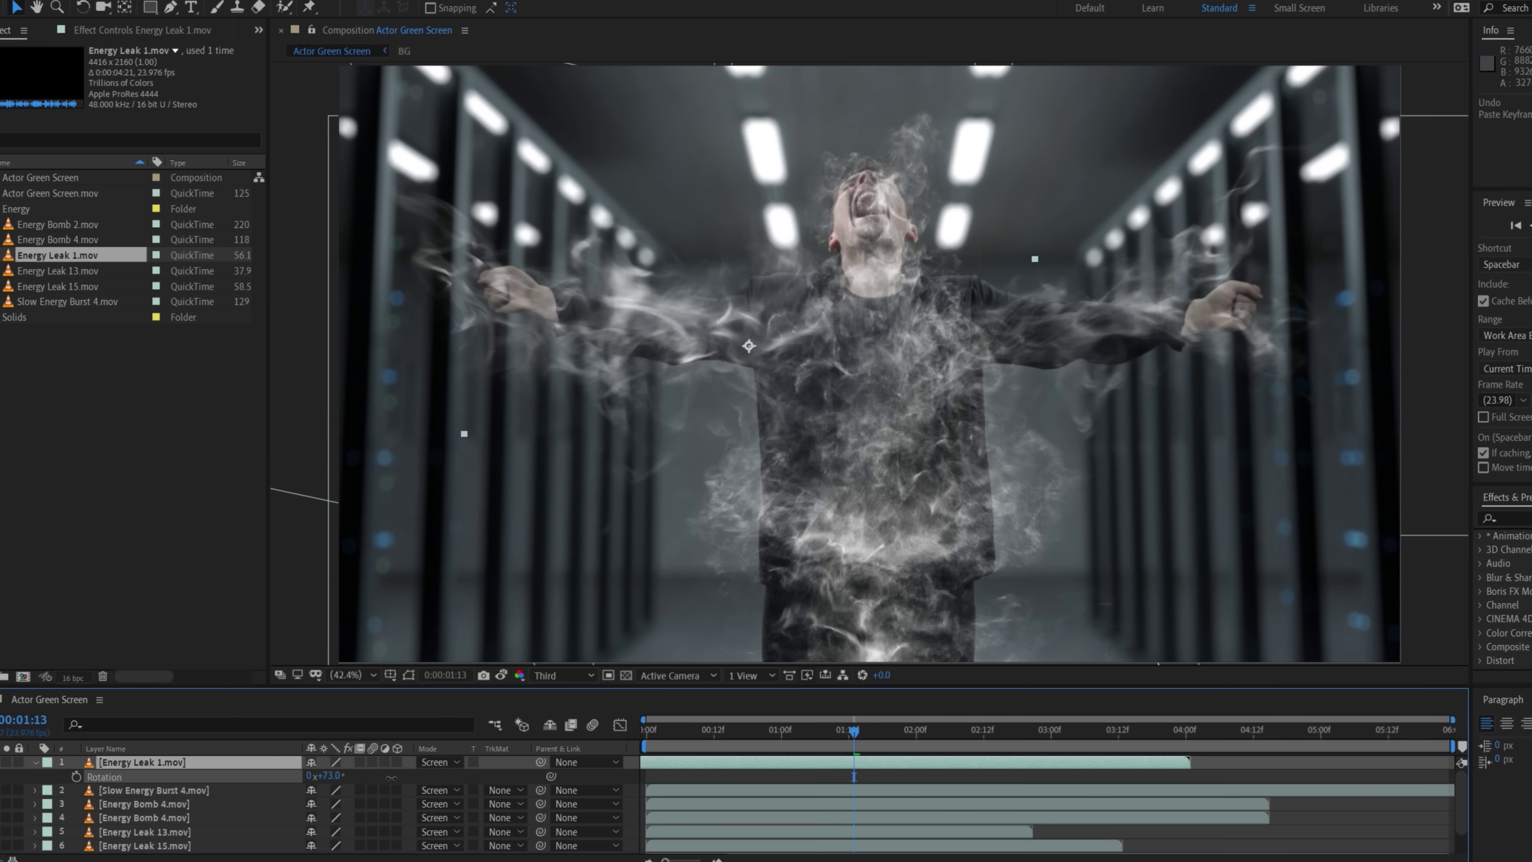
drag(392, 777, 396, 777)
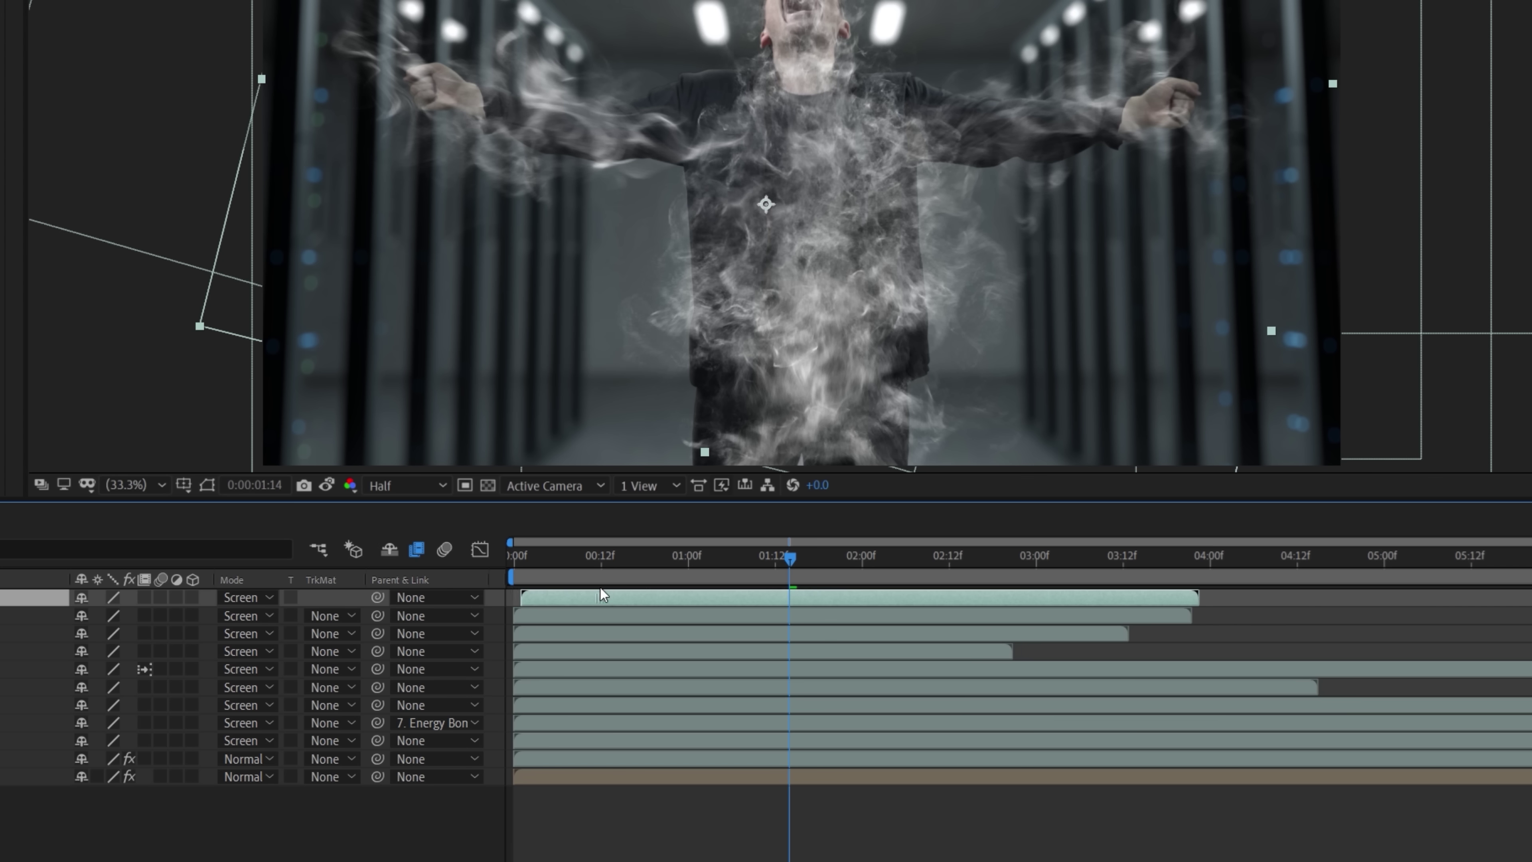
- Stagger the start times of three smoke layers so they begin later
drag(601, 595, 658, 594)
drag(543, 616, 669, 632)
drag(549, 651, 652, 690)
click(585, 722)
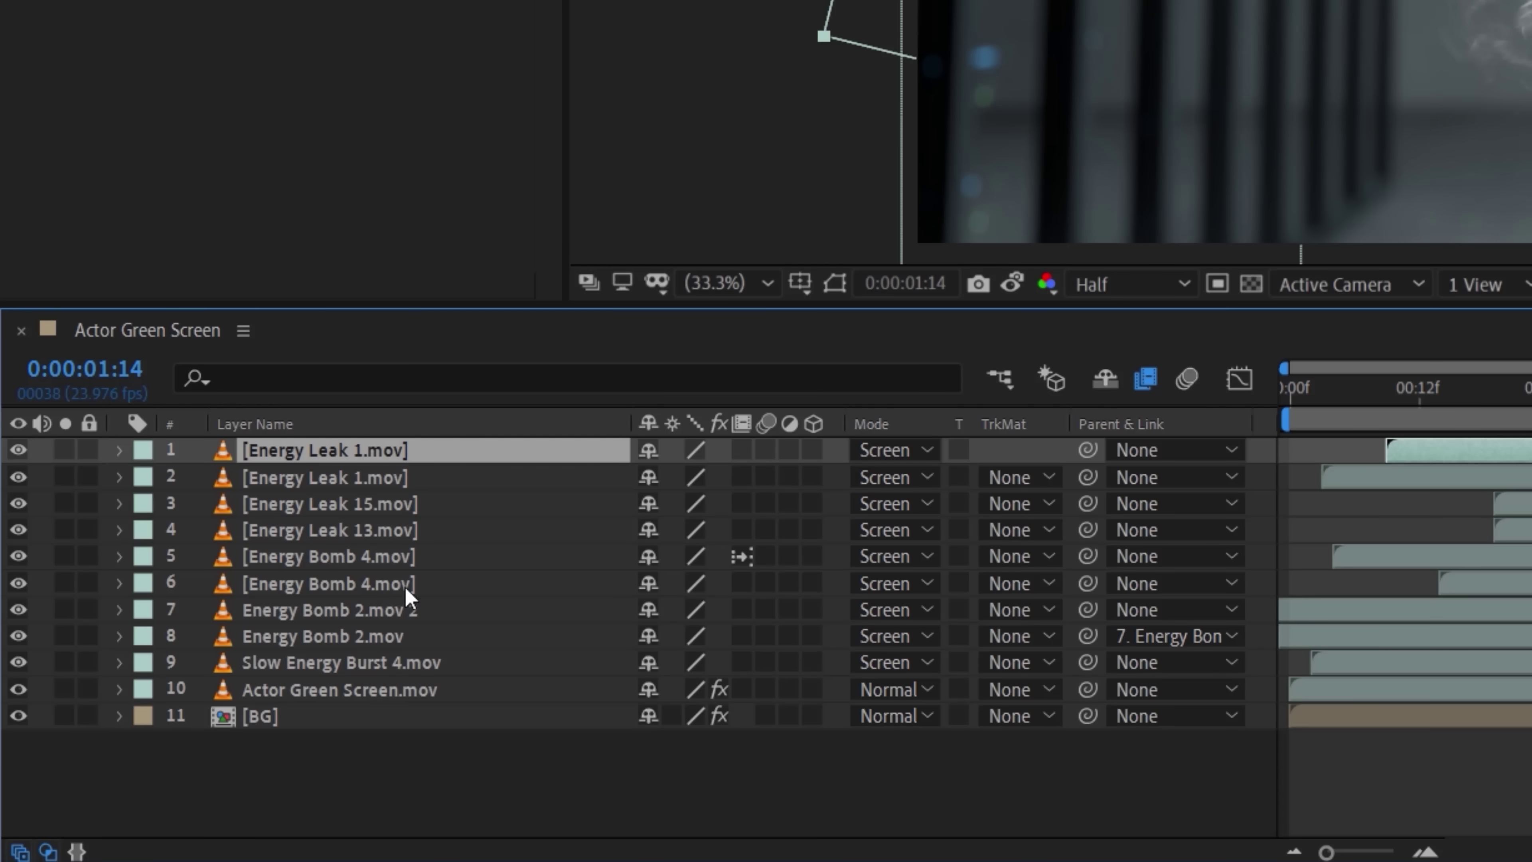
- Move the duplicated smoke layers to the top and pre-compose them as Dark Energy
ctrl+click(407, 557)
ctrl+click(393, 656)
drag(386, 594, 362, 465)
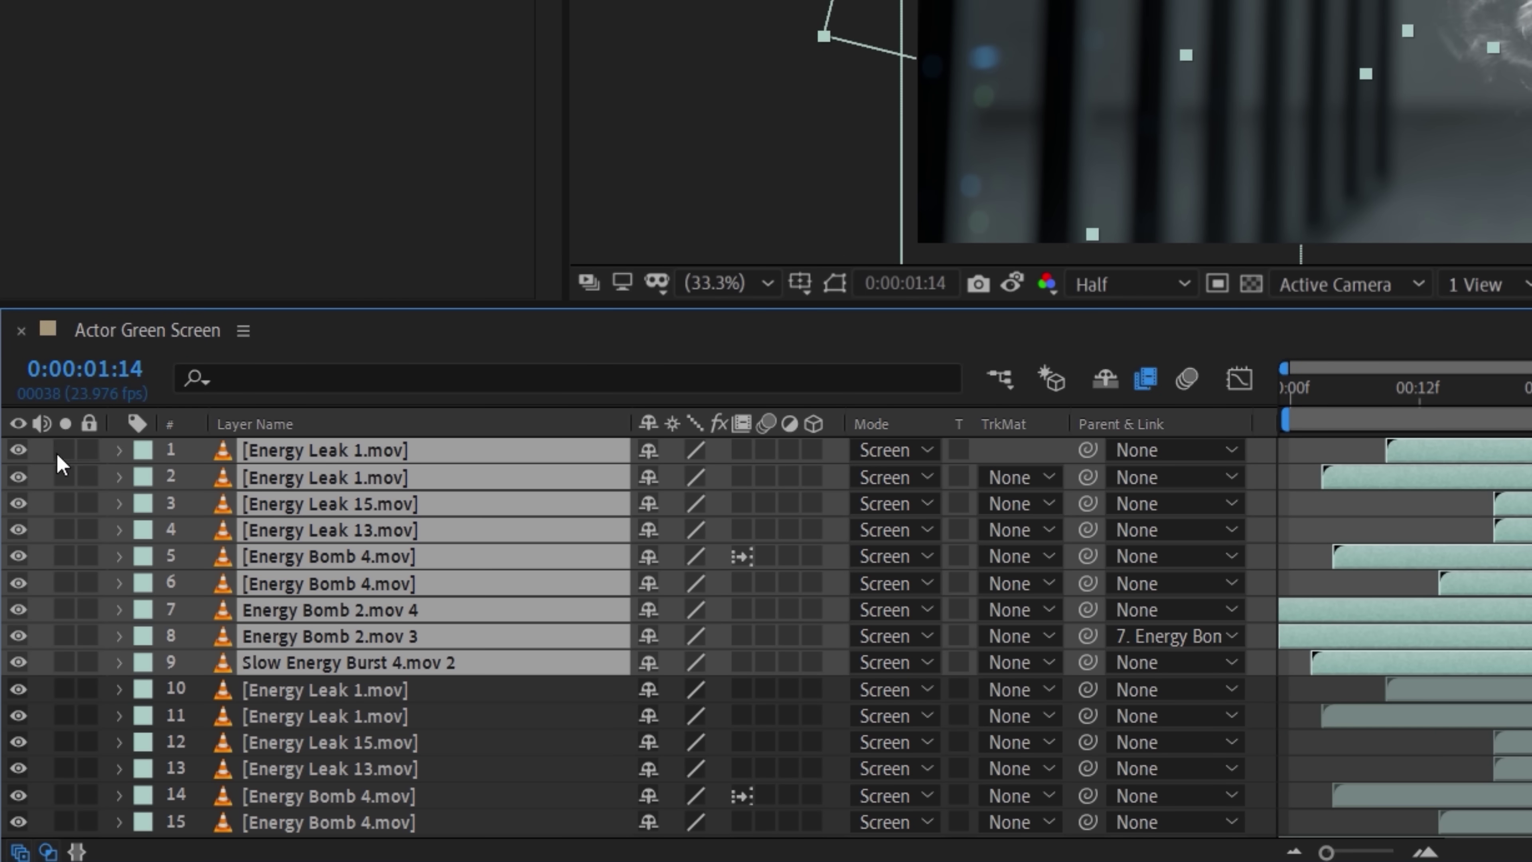
click(290, 689)
scroll(290, 690, down, 3)
shift+click(308, 770)
right_click(307, 769)
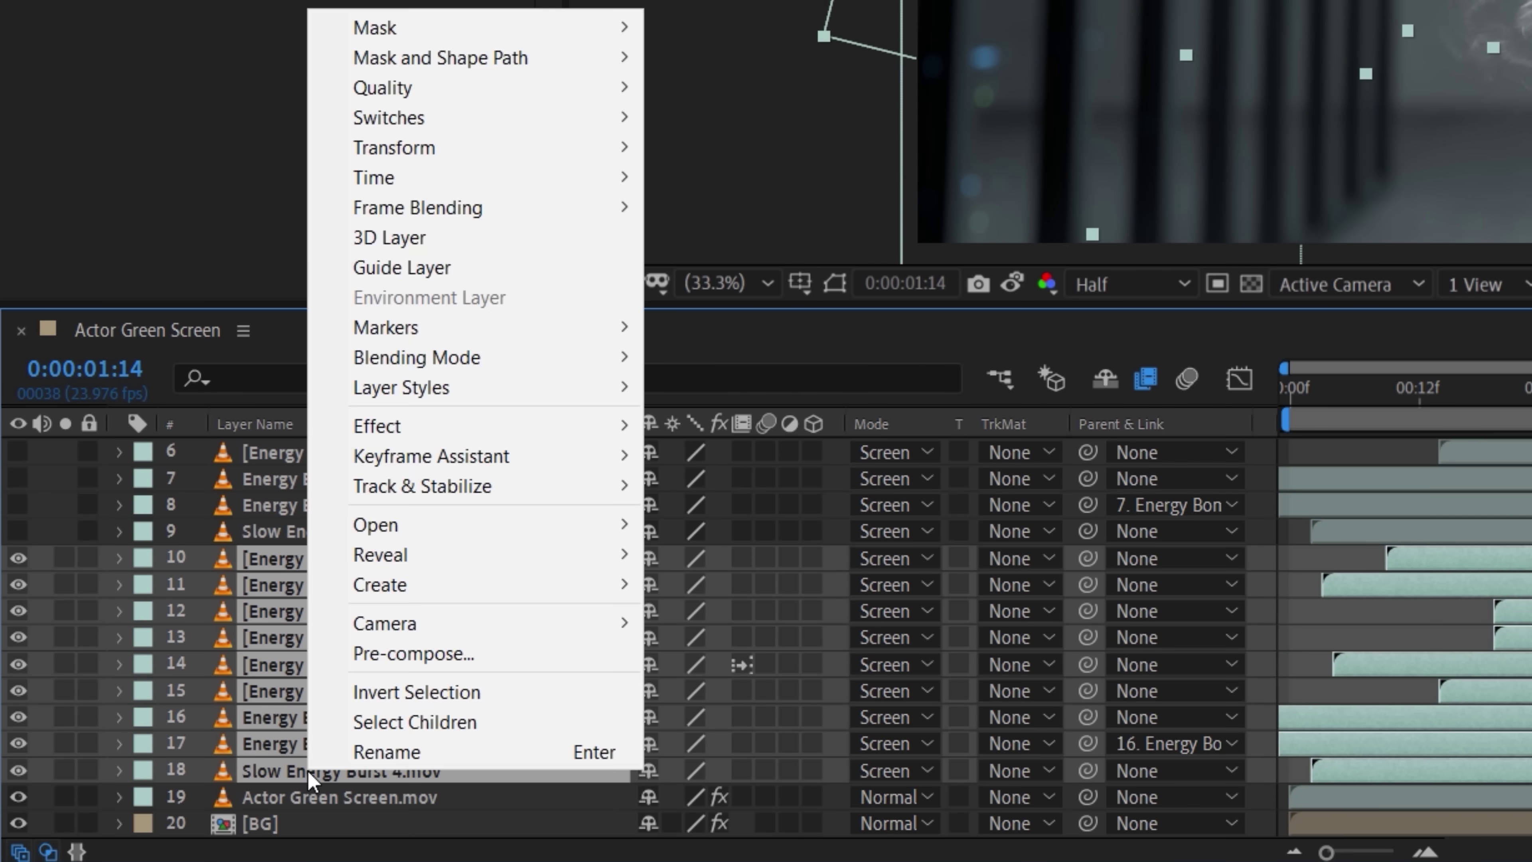
click(416, 652)
key(Return)
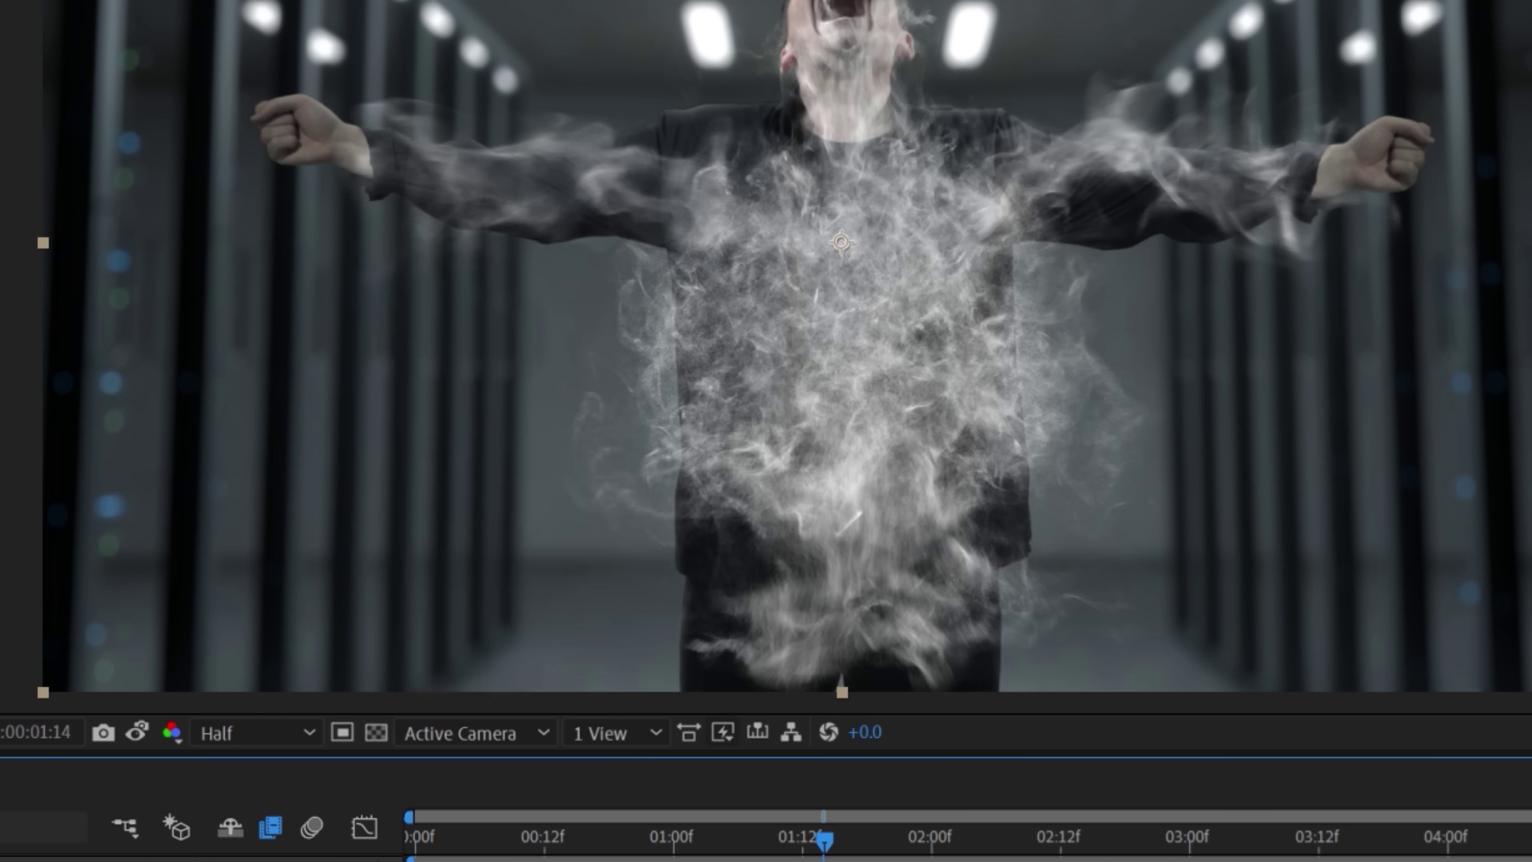
- Apply UnMult to the Dark Energy precomp
click(1269, 206)
text(unmult)
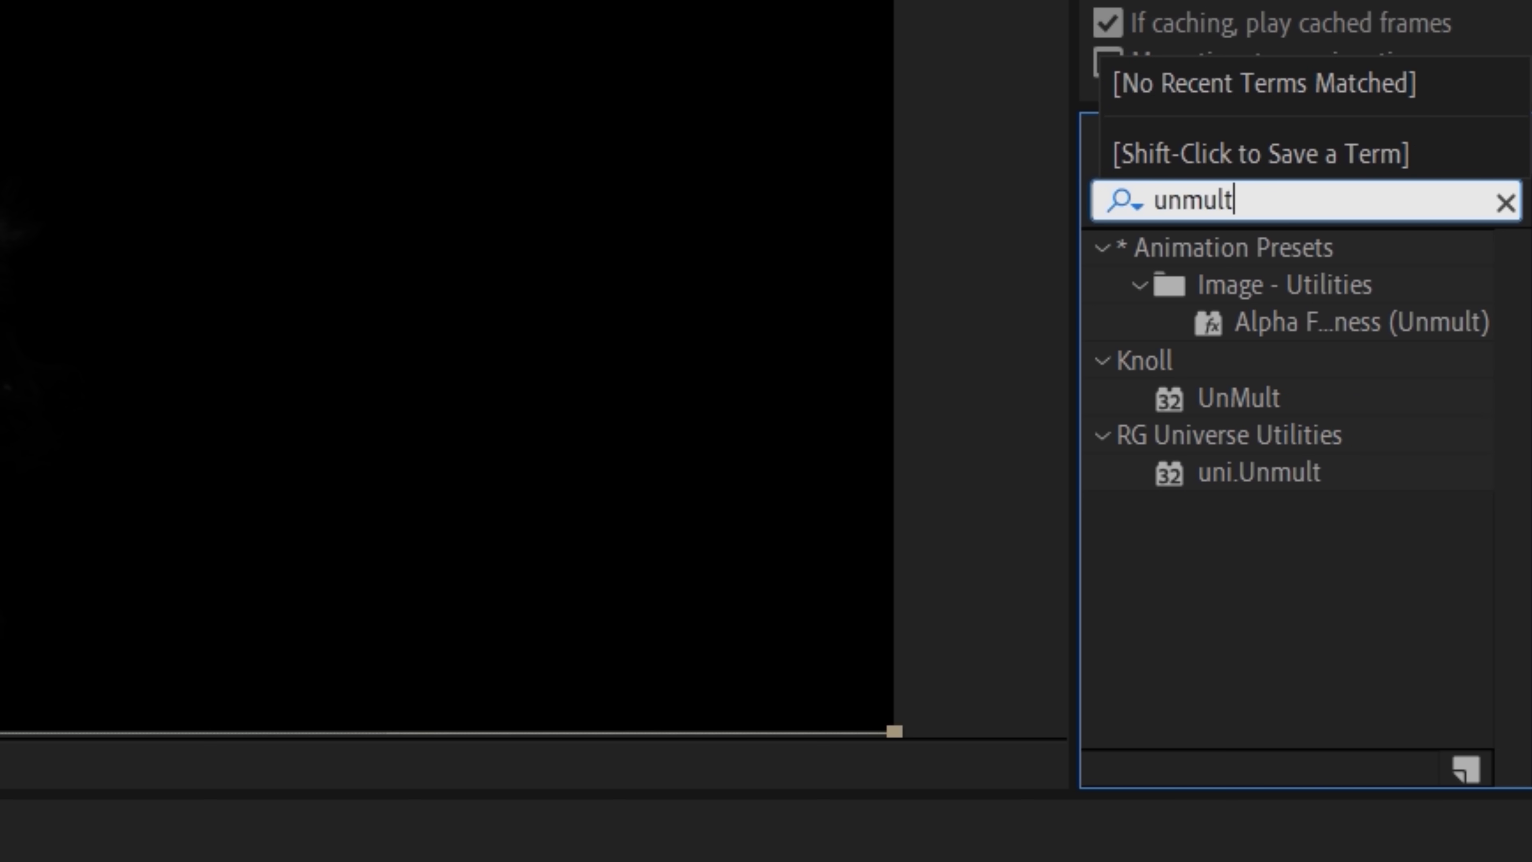
click(1229, 399)
drag(1157, 389, 188, 358)
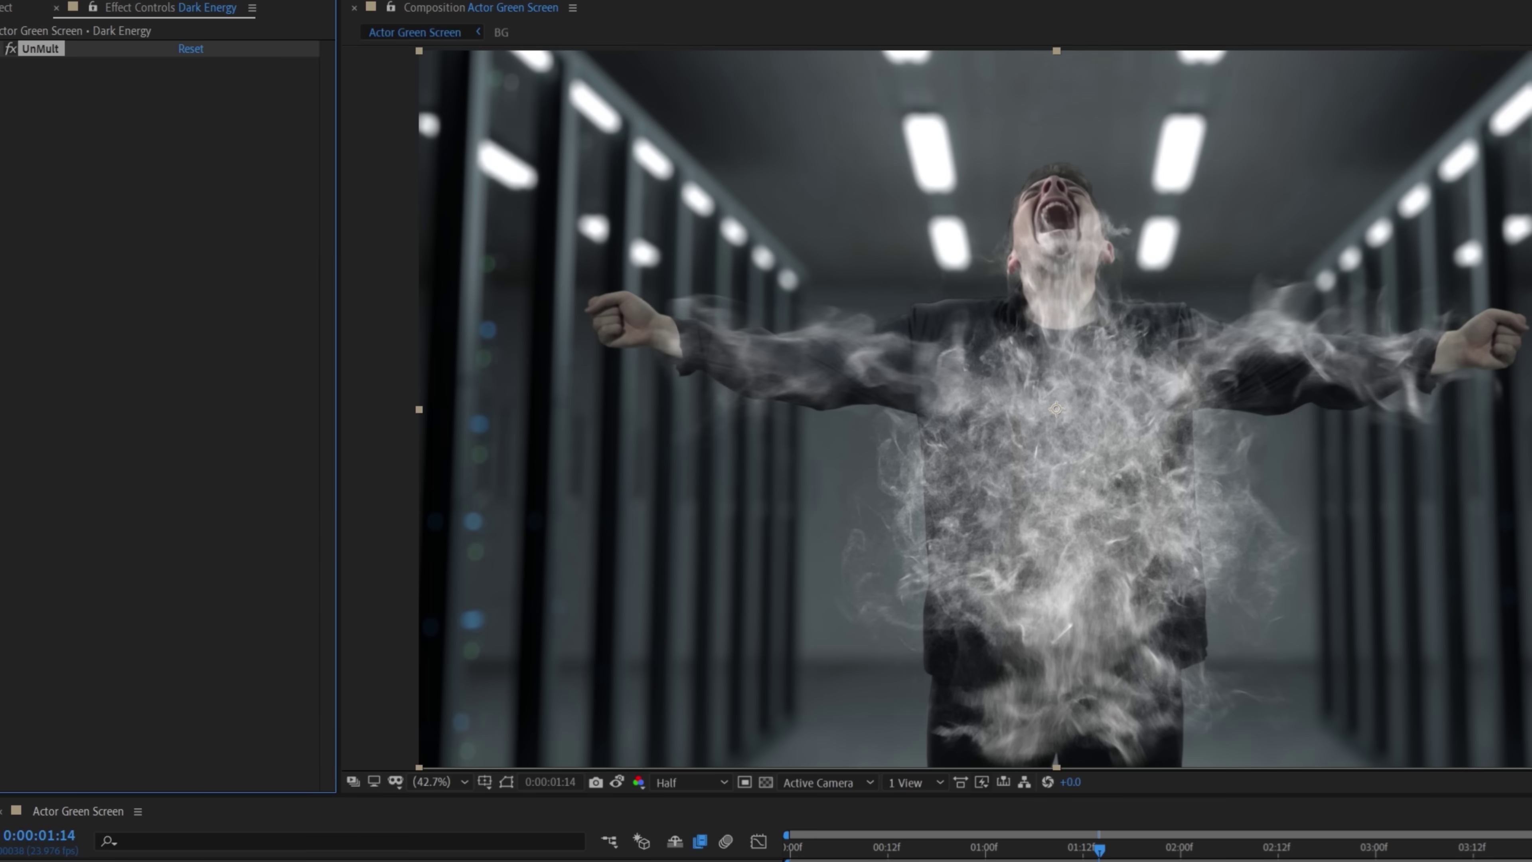
- Add Invert and a steep Curves adjustment to turn the Dark Energy smoke black
right_click(161, 151)
click(471, 266)
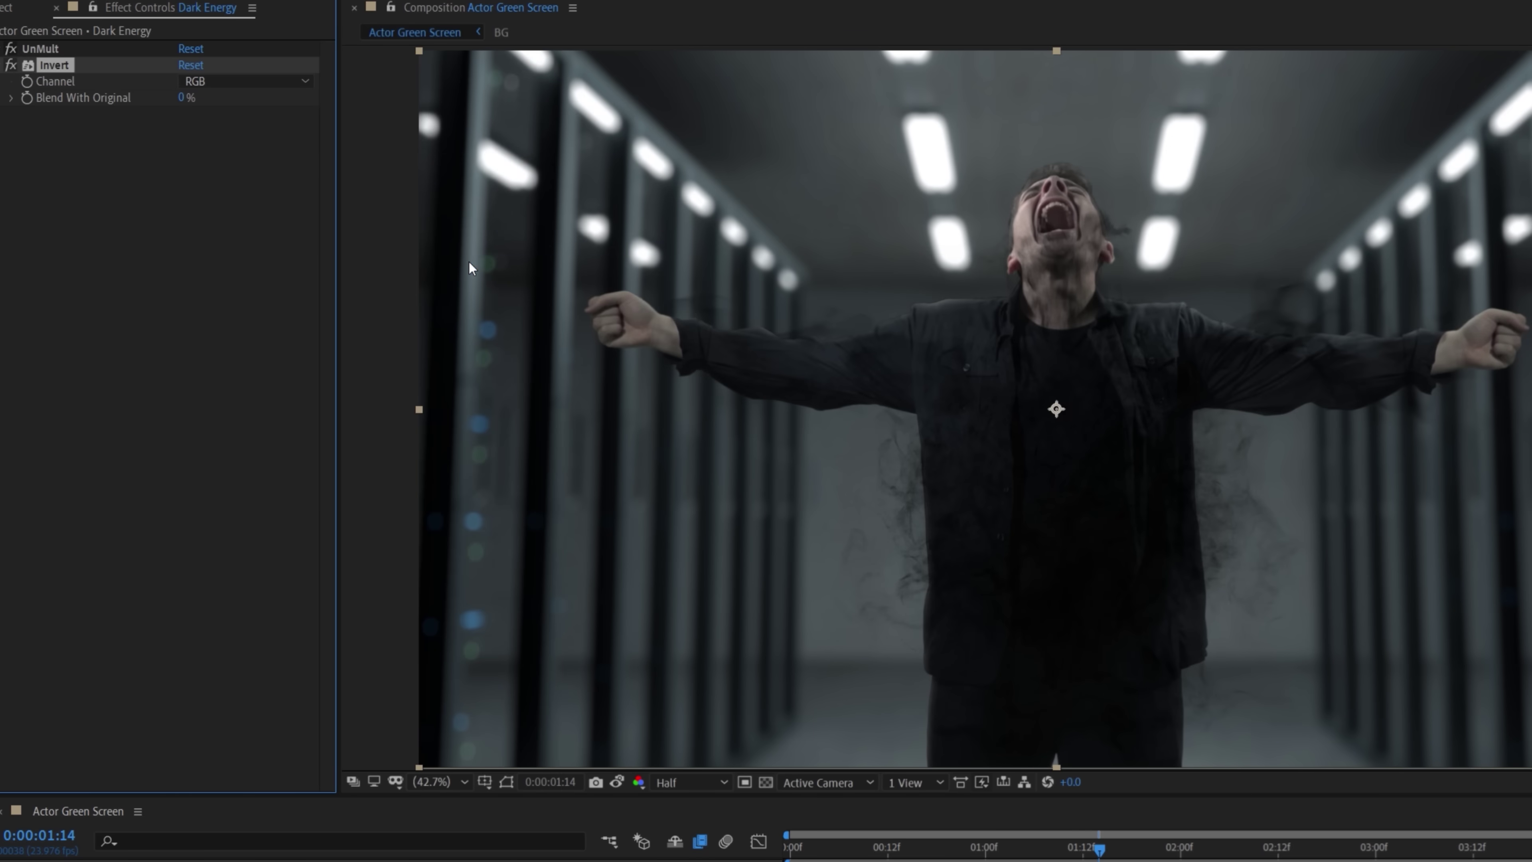
right_click(161, 151)
click(492, 511)
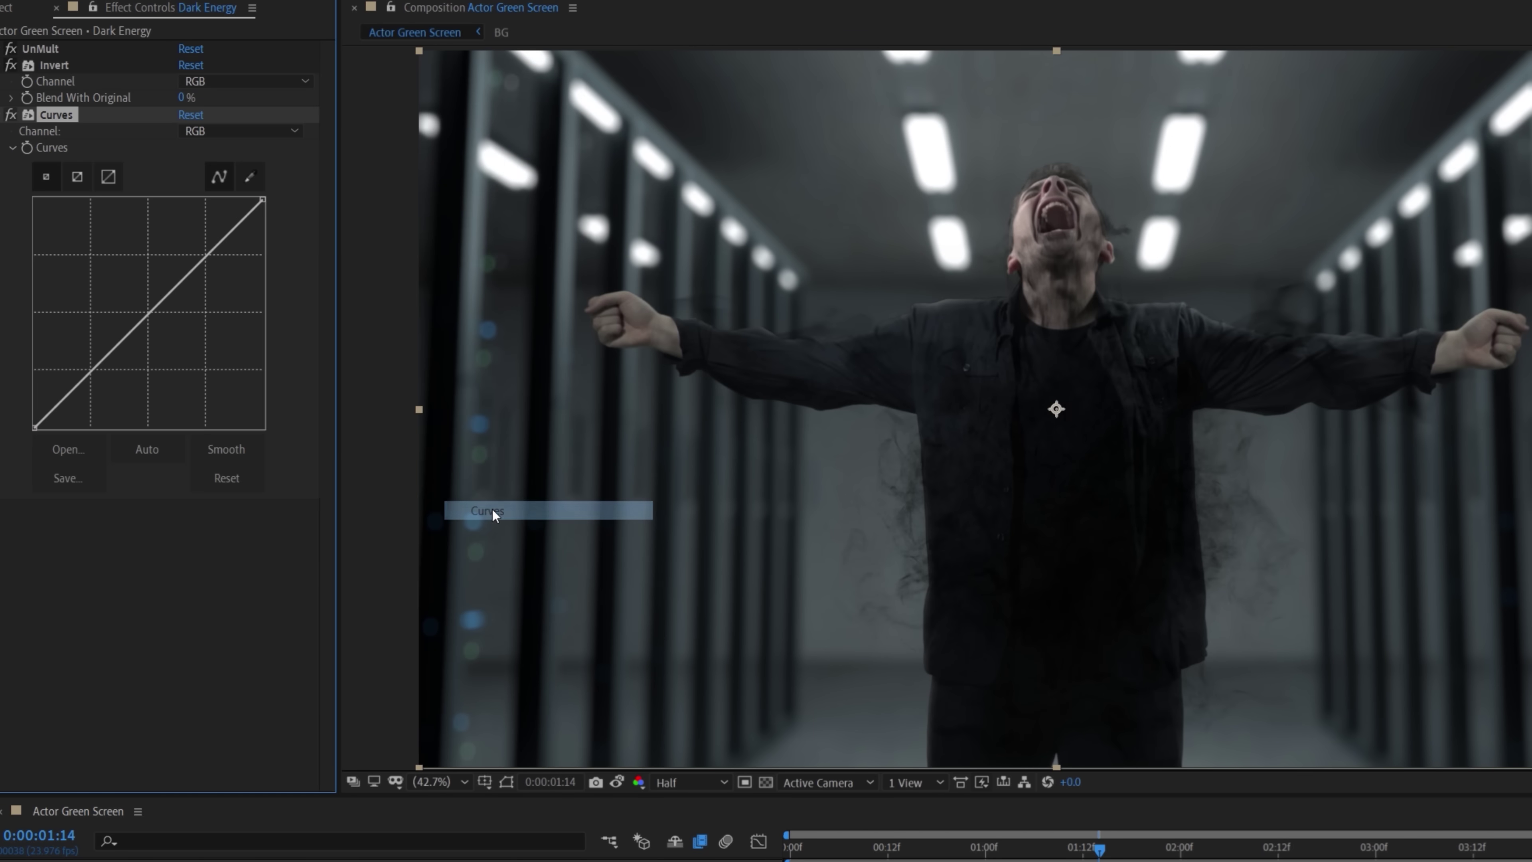
drag(65, 51, 64, 52)
drag(126, 269, 96, 212)
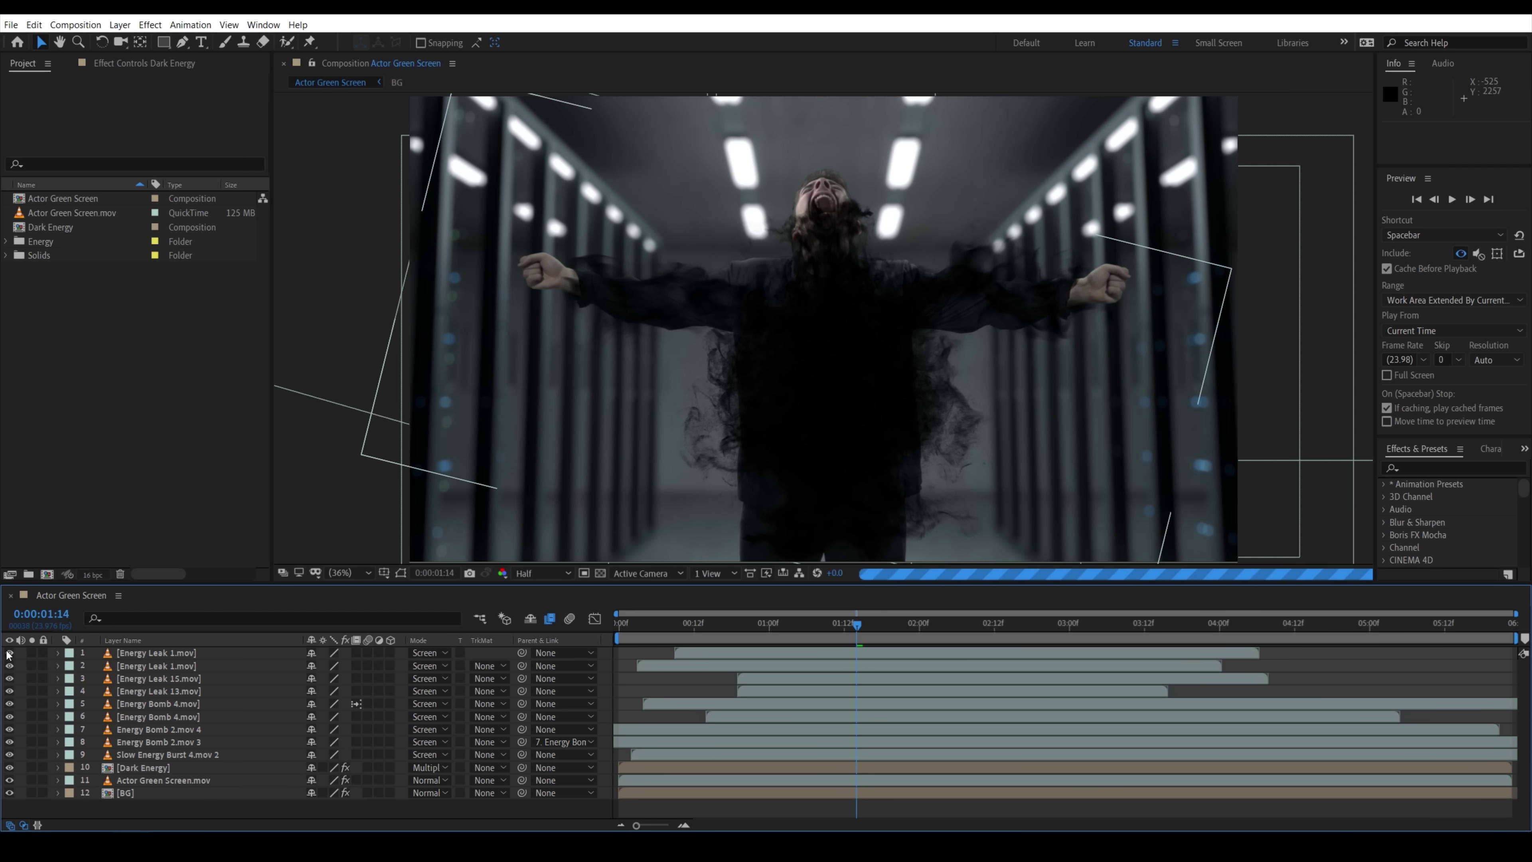
- Delete both Energy Bomb 2 layers and start Energy Leak 15 slightly earlier
click(10, 653)
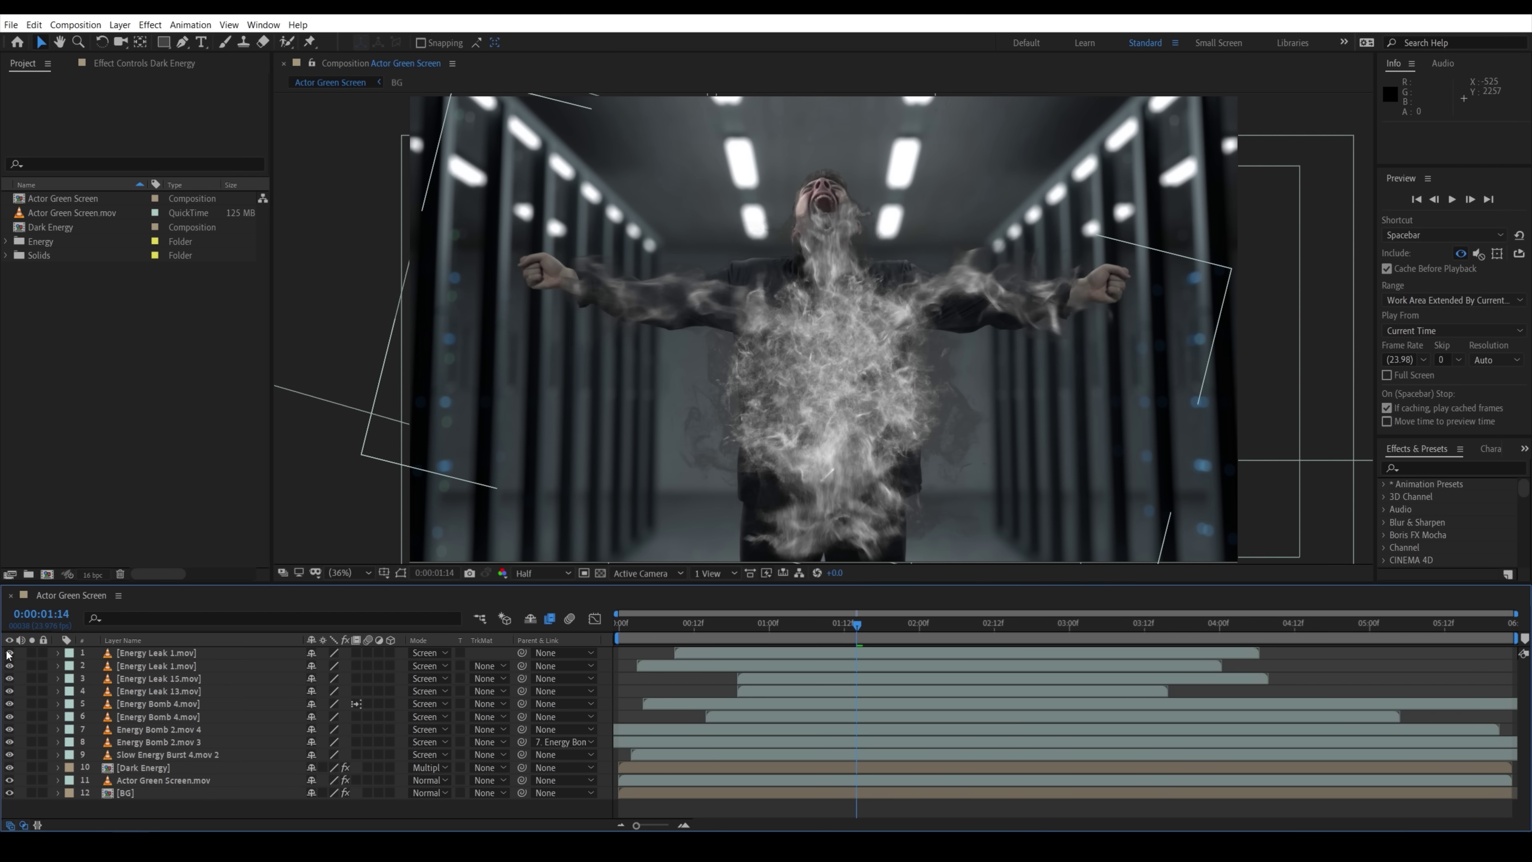
click(182, 729)
shift+click(189, 746)
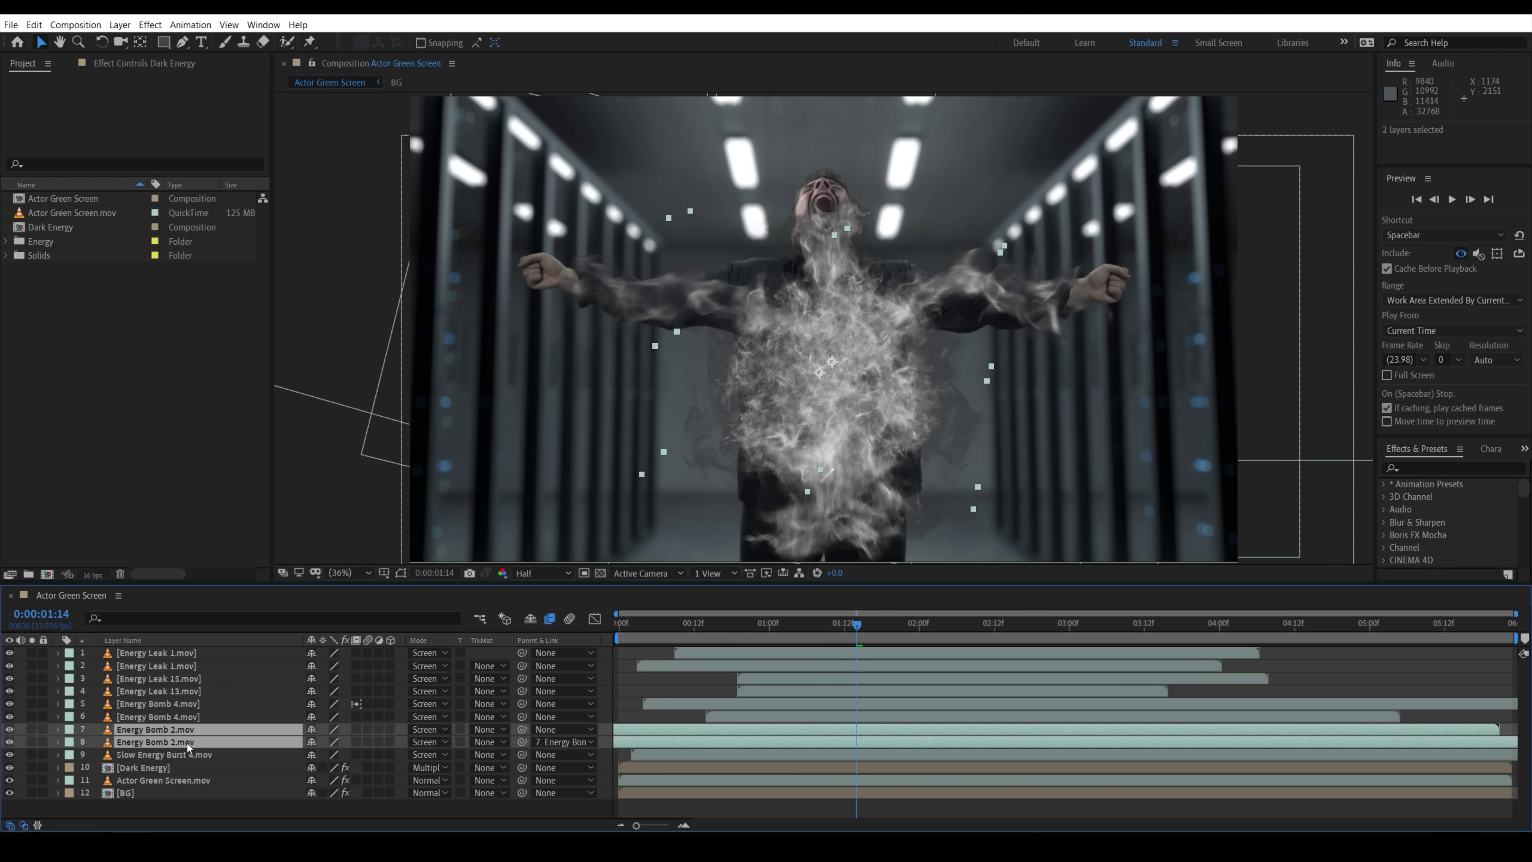
key(Delete)
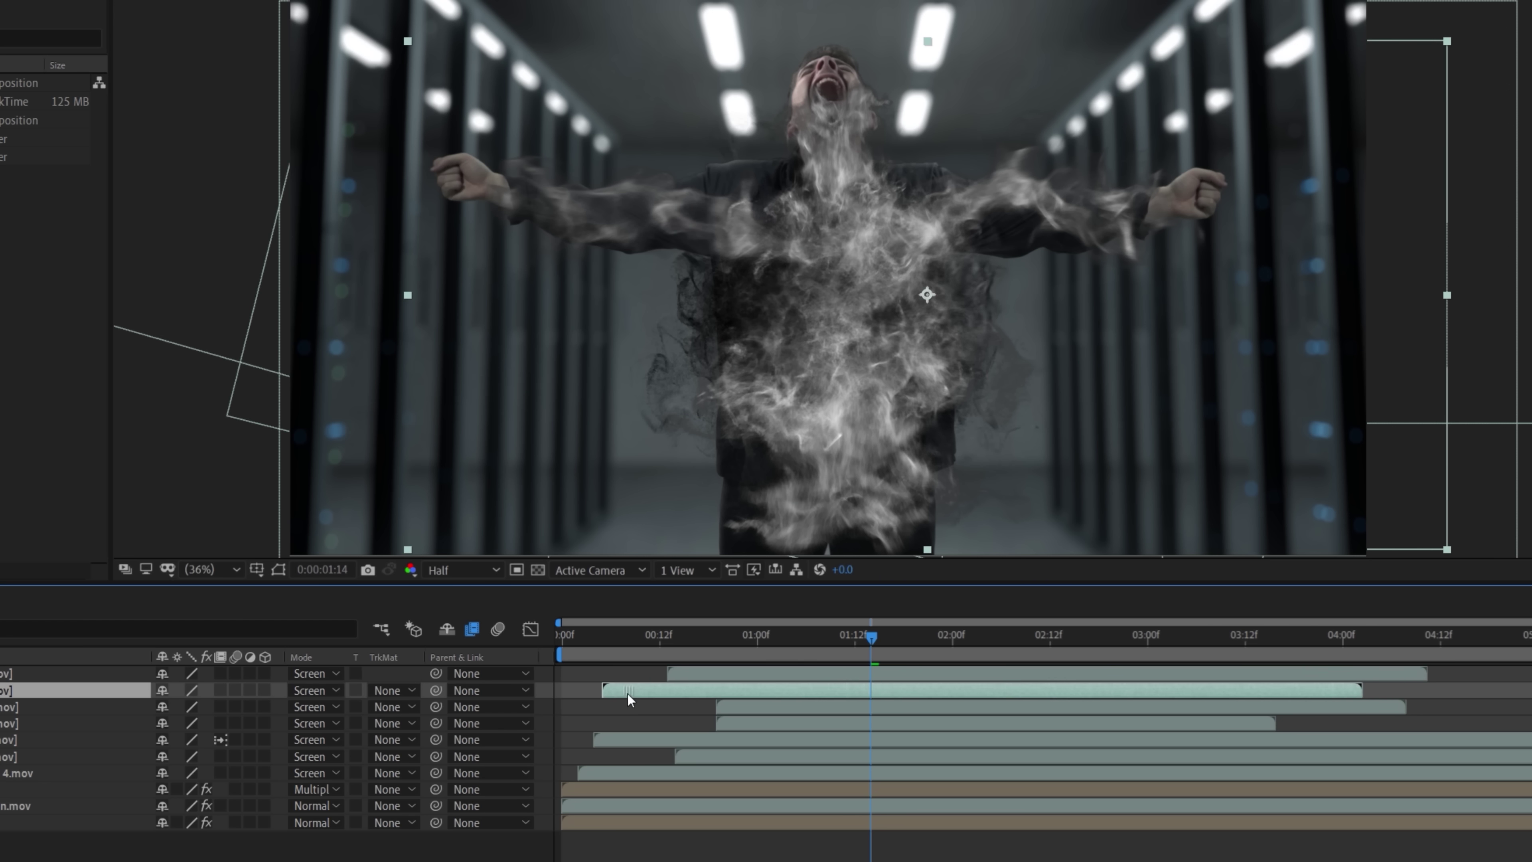
drag(753, 676, 868, 769)
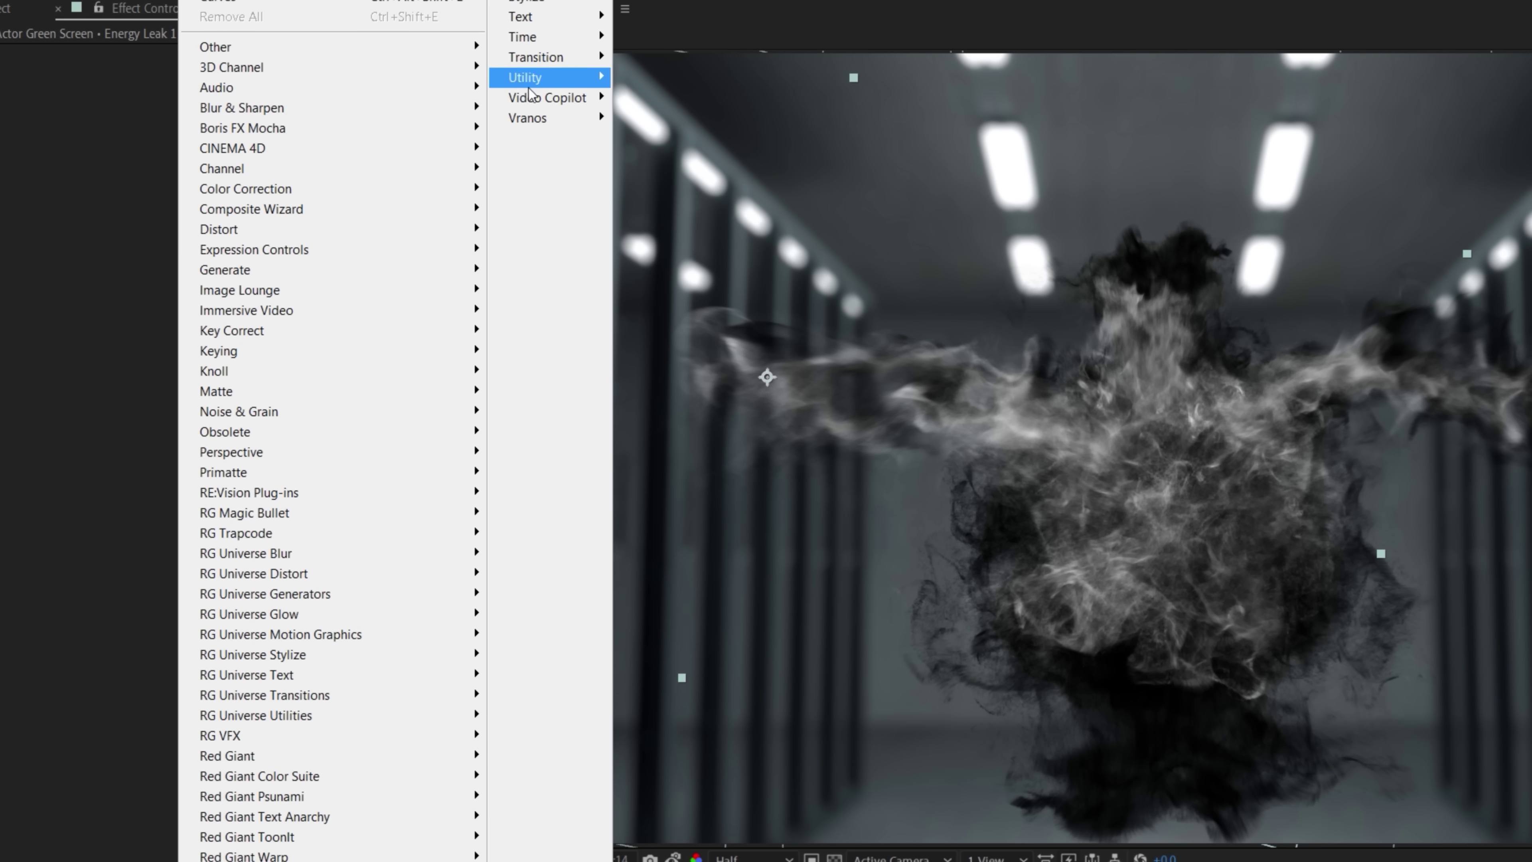
- Tint the Energy Leak 15 smoke cyan with VC Color Vibrance
mouse_move(562, 103)
click(706, 184)
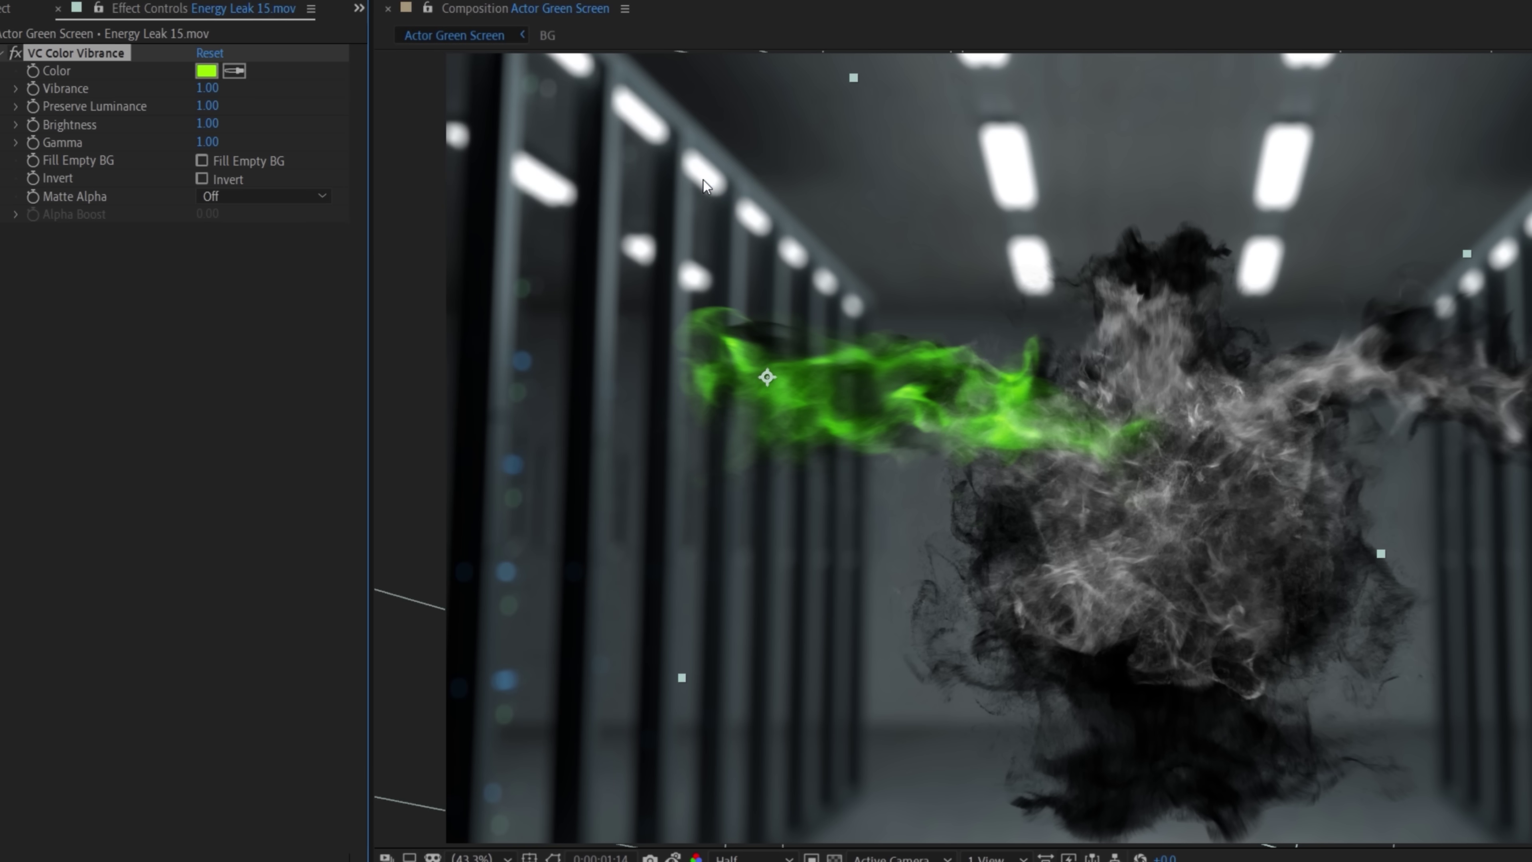
click(206, 71)
drag(424, 376, 424, 303)
click(593, 174)
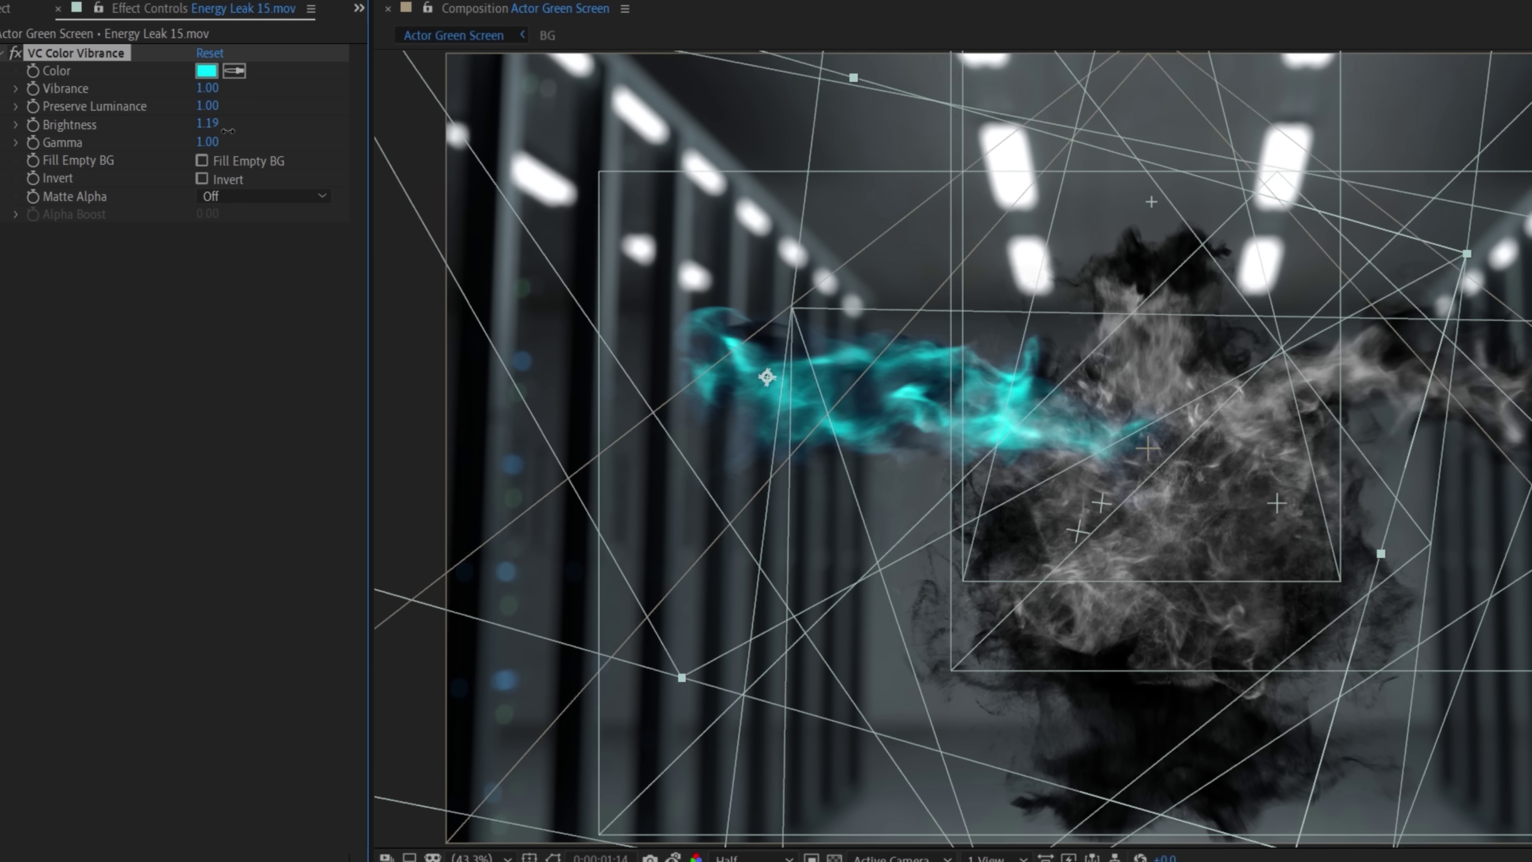
- Darken the energy leak with a Curves adjustment pulled down
right_click(189, 149)
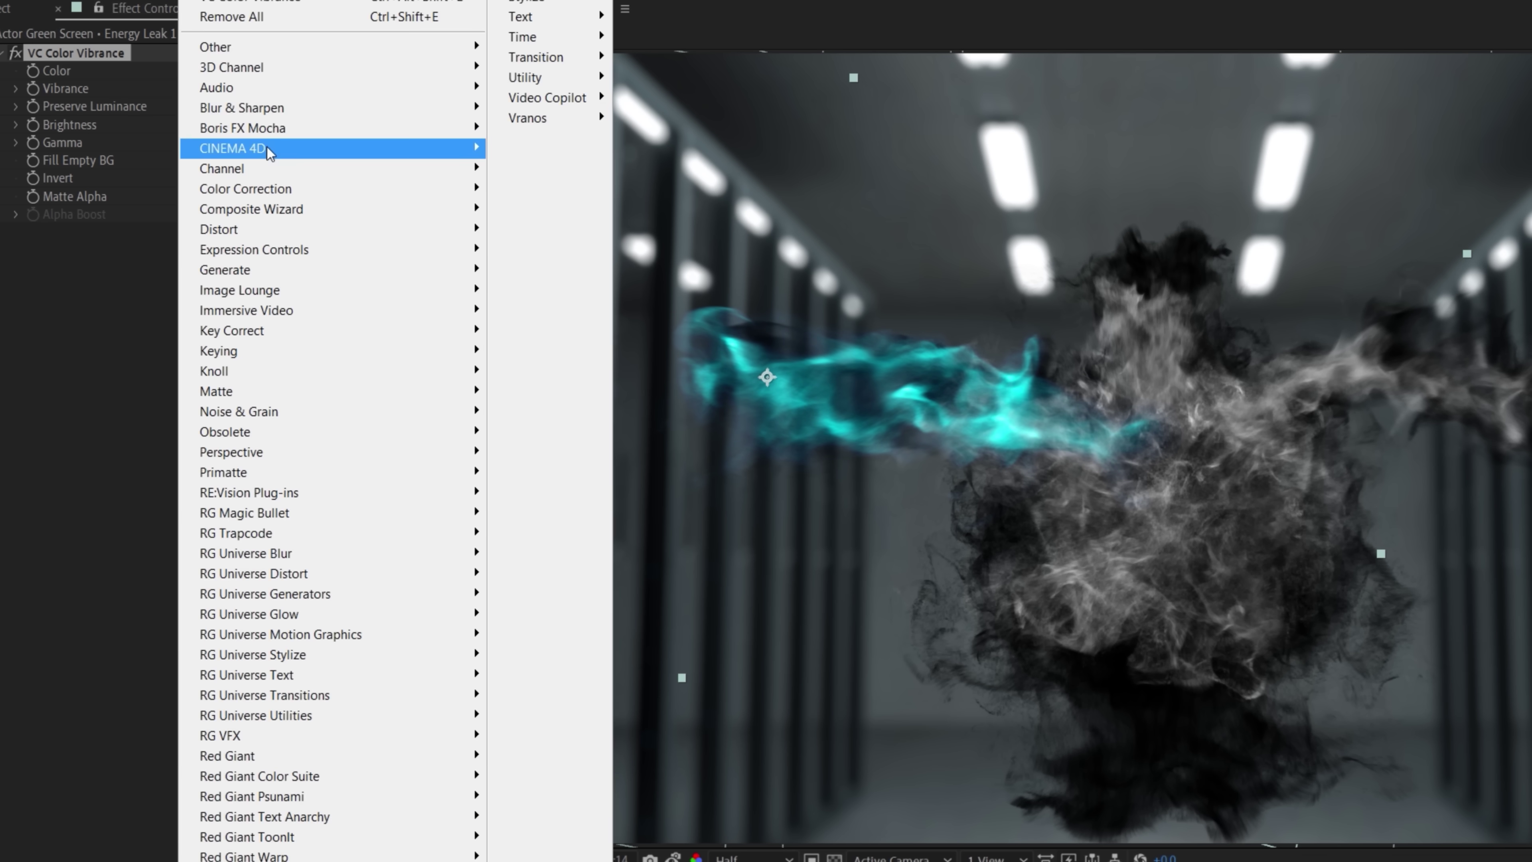
mouse_move(341, 195)
click(615, 547)
drag(158, 260, 214, 239)
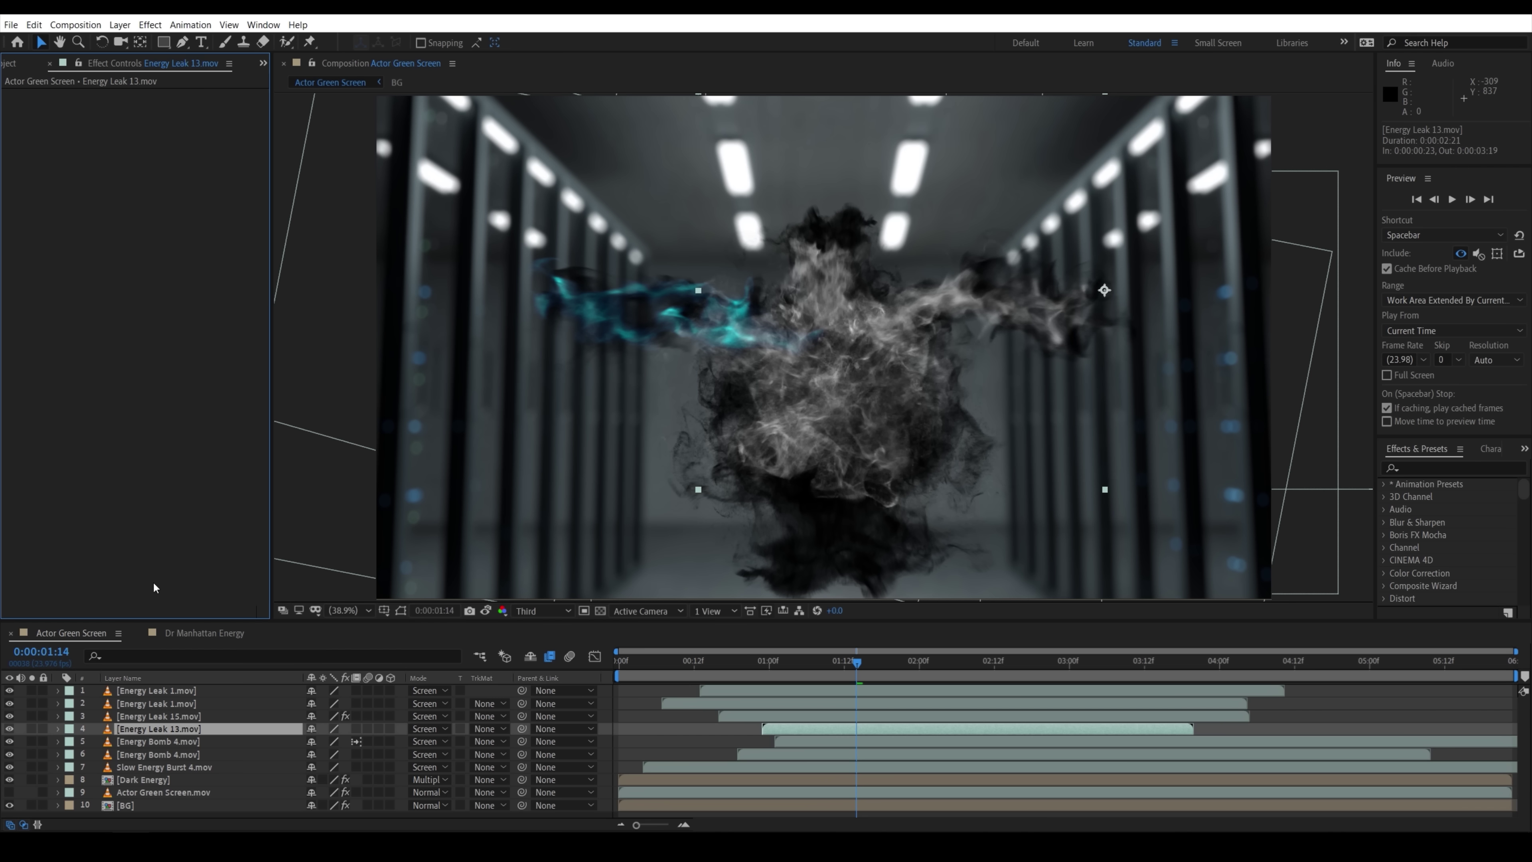
- Paste the cyan tint and curve effects onto the Energy Bomb and Energy Leak 1 layers
click(157, 754)
key(ctrl+v)
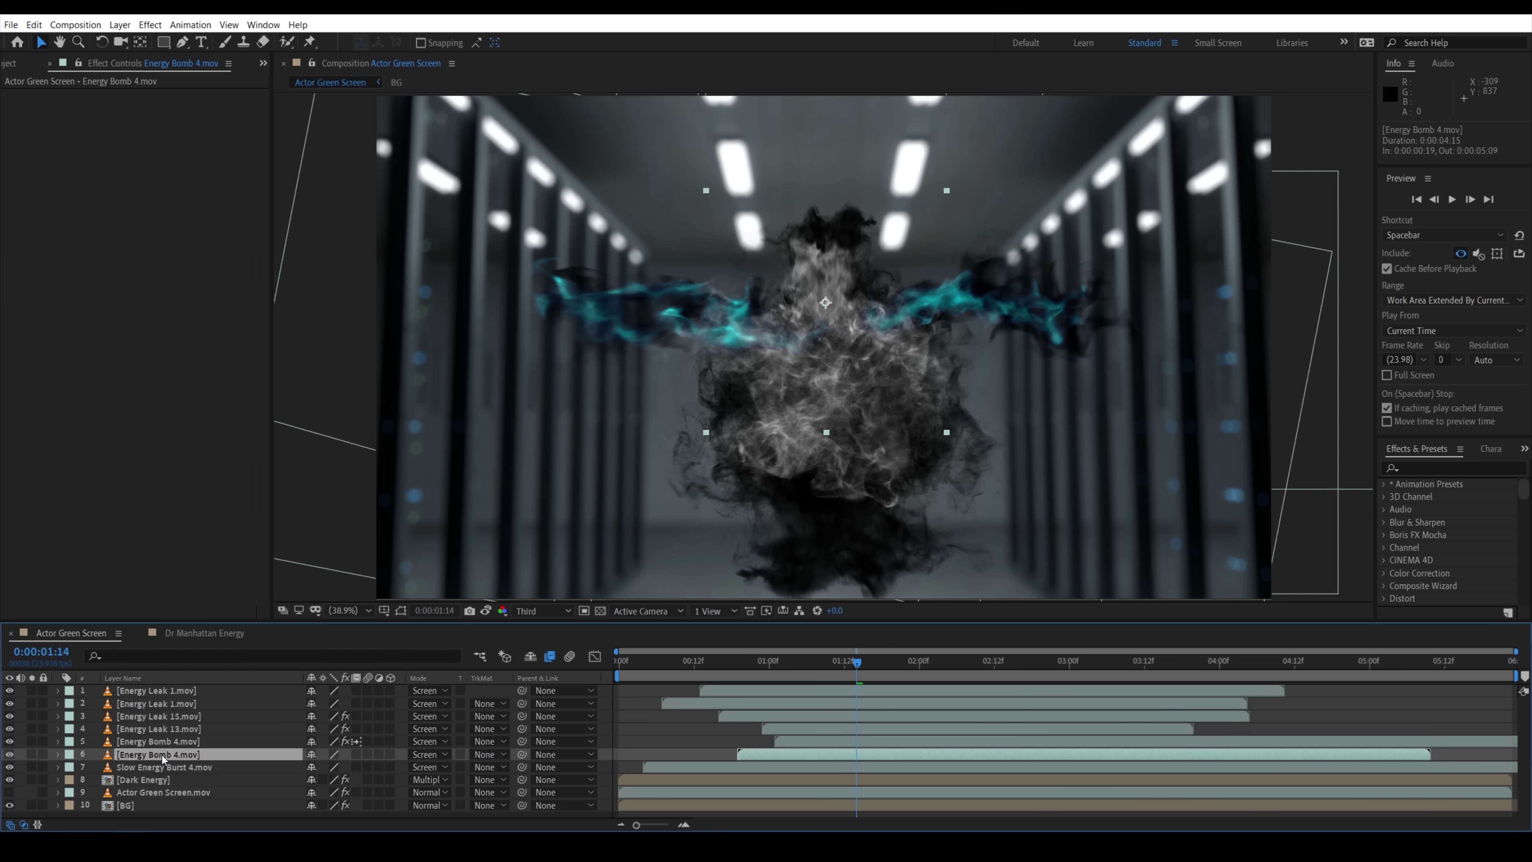
click(163, 766)
key(ctrl+v)
click(163, 695)
key(ctrl+v)
click(168, 704)
key(ctrl+v)
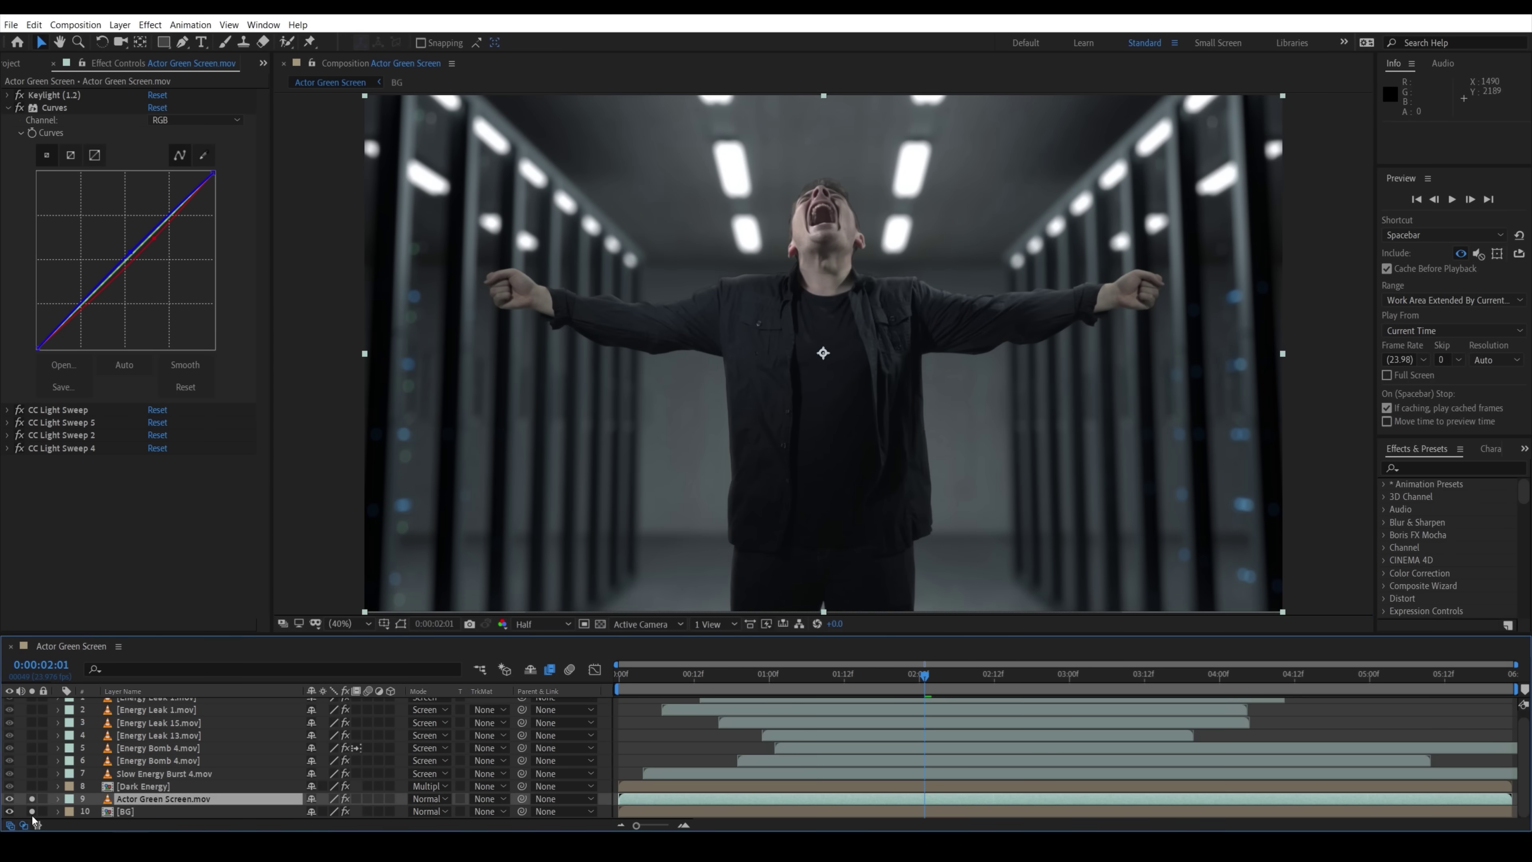
- Draw a mask over the actor's torso and contract its expansion to -15 px
click(892, 470)
click(845, 309)
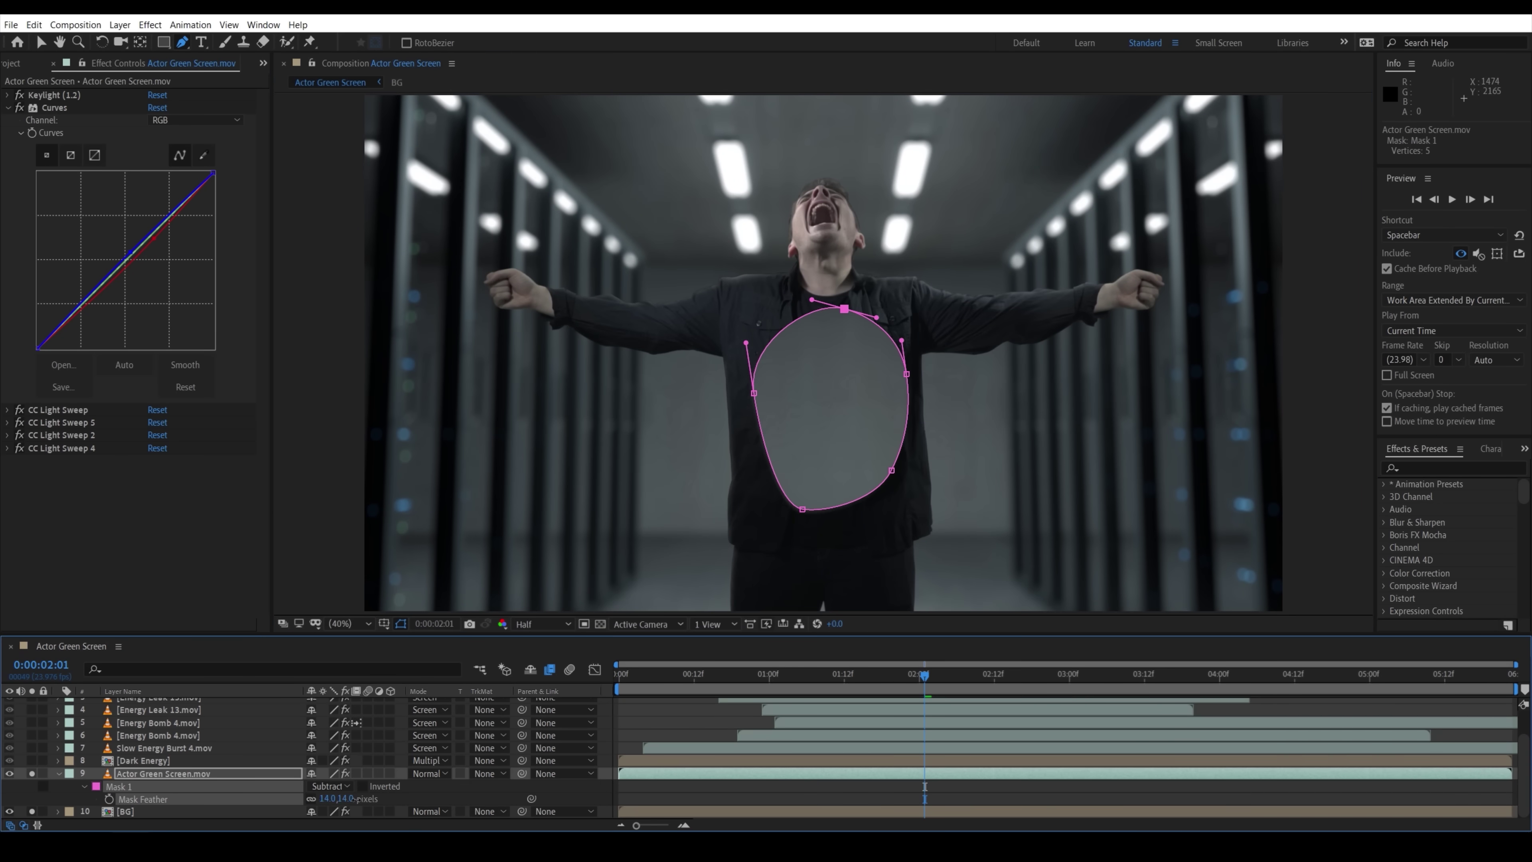
key(m)
key(m)
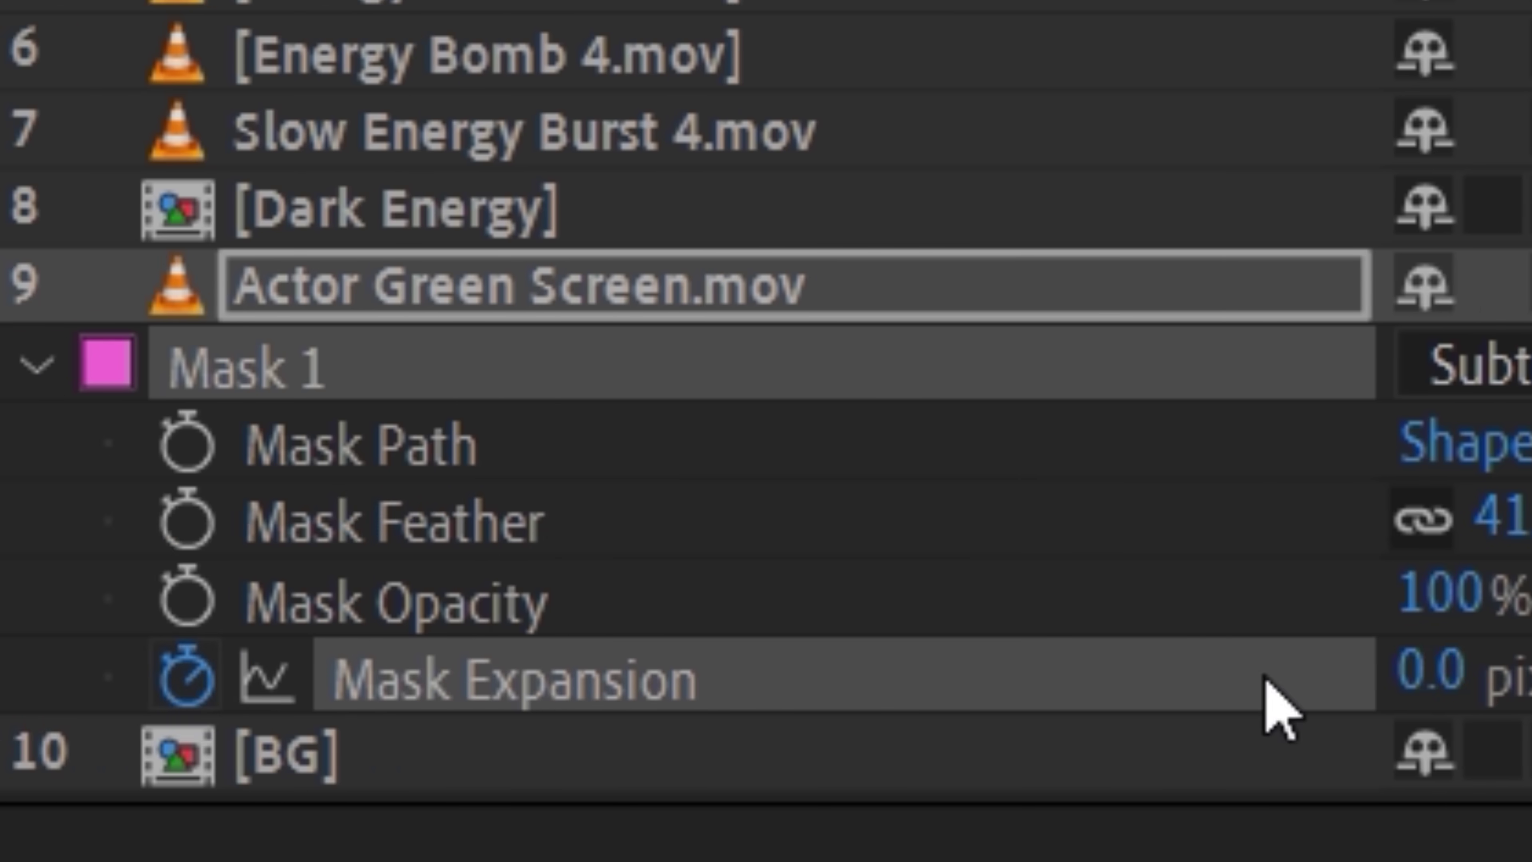
drag(1429, 671, 1354, 677)
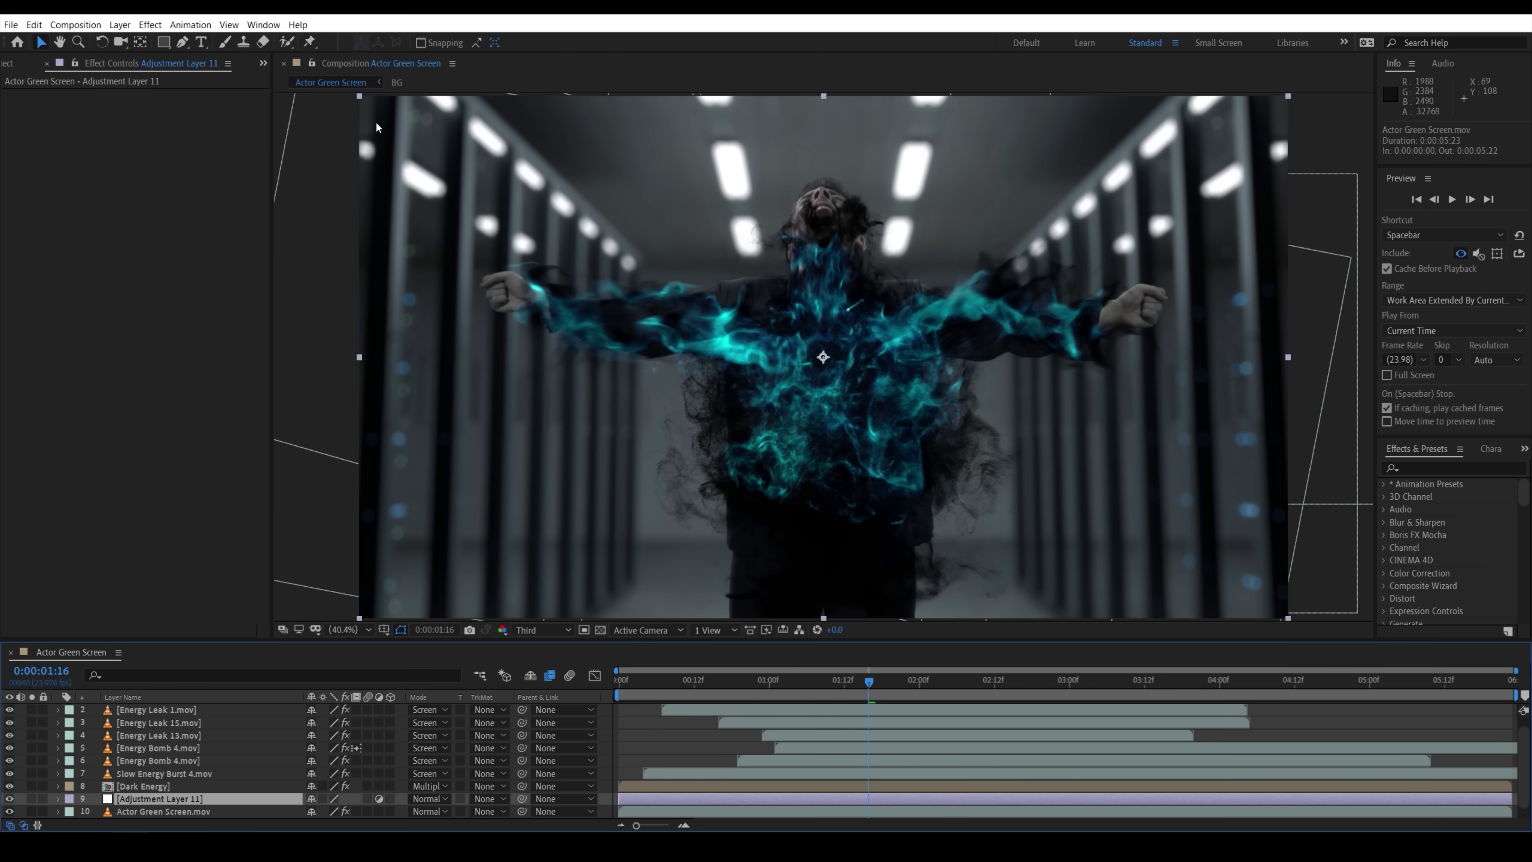
- Apply Chromatic Displacement sourced from Dark Energy, soften it to about 9, and duplicate the layer
click(150, 24)
mouse_move(301, 588)
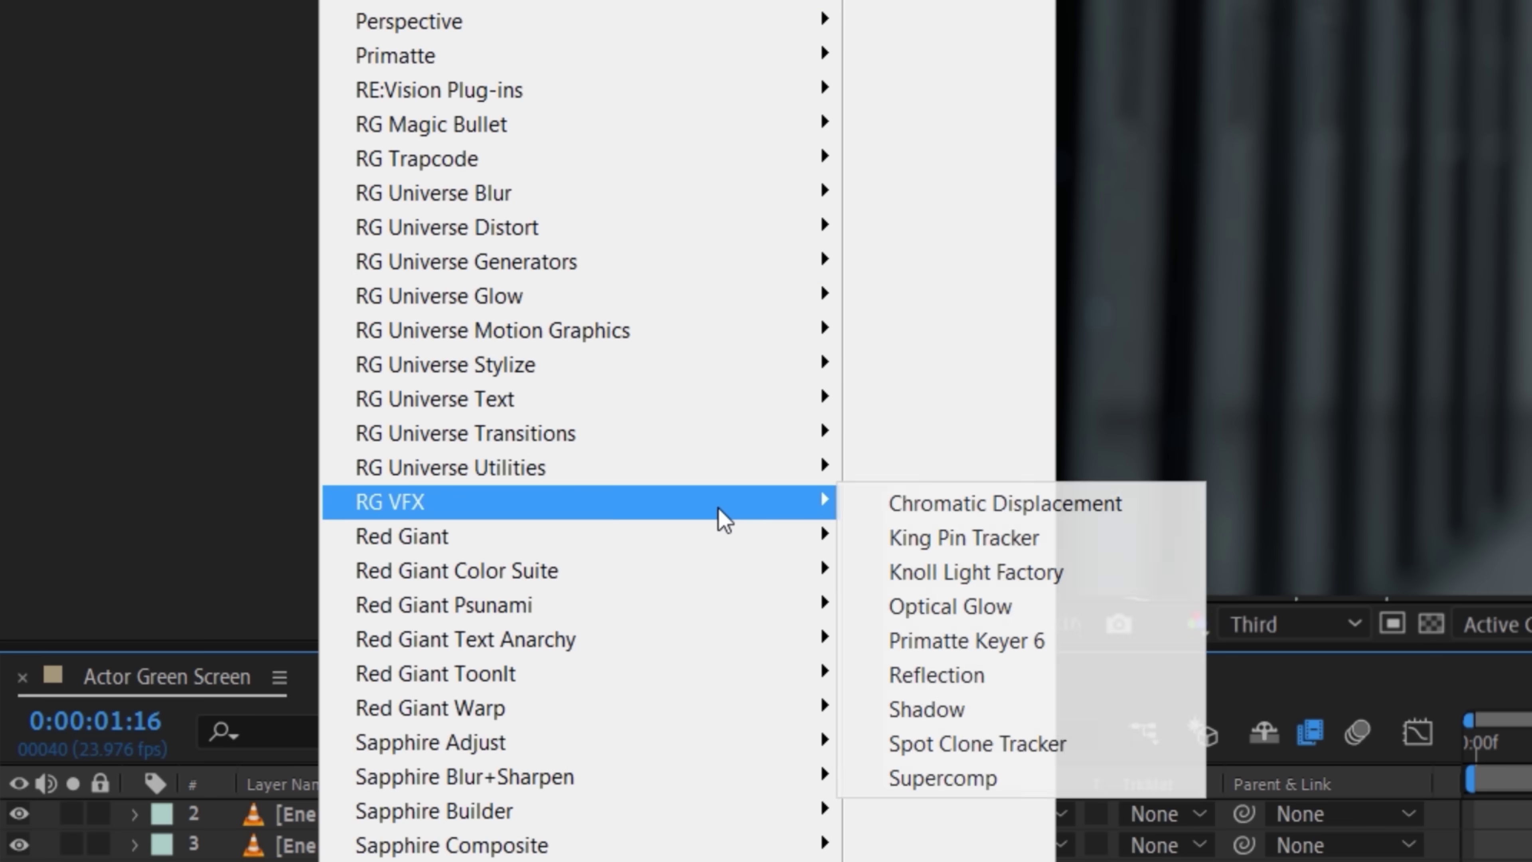
click(936, 518)
click(509, 174)
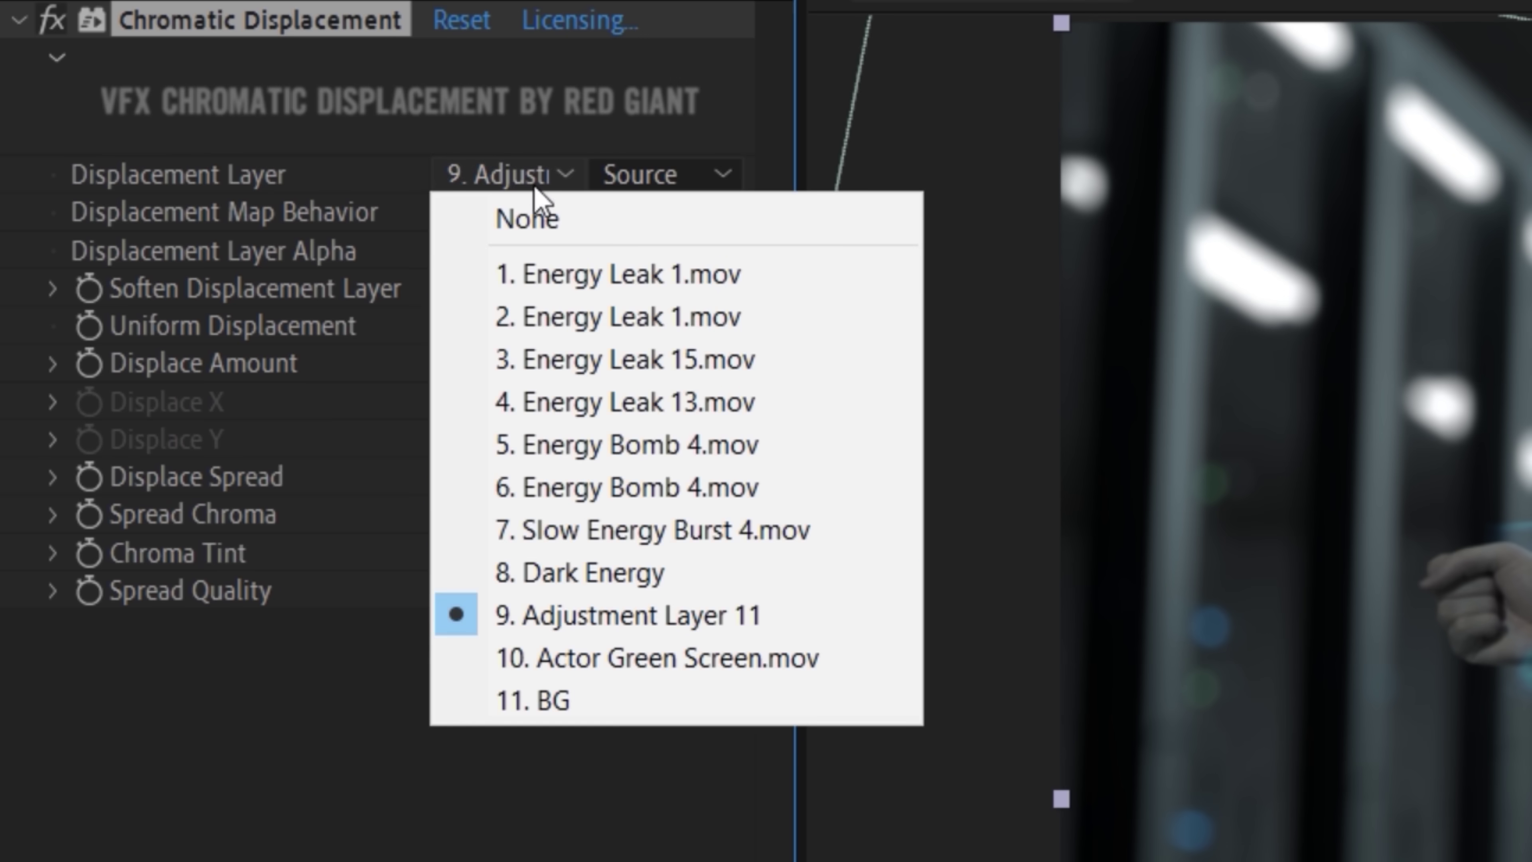
click(576, 574)
drag(456, 287, 489, 289)
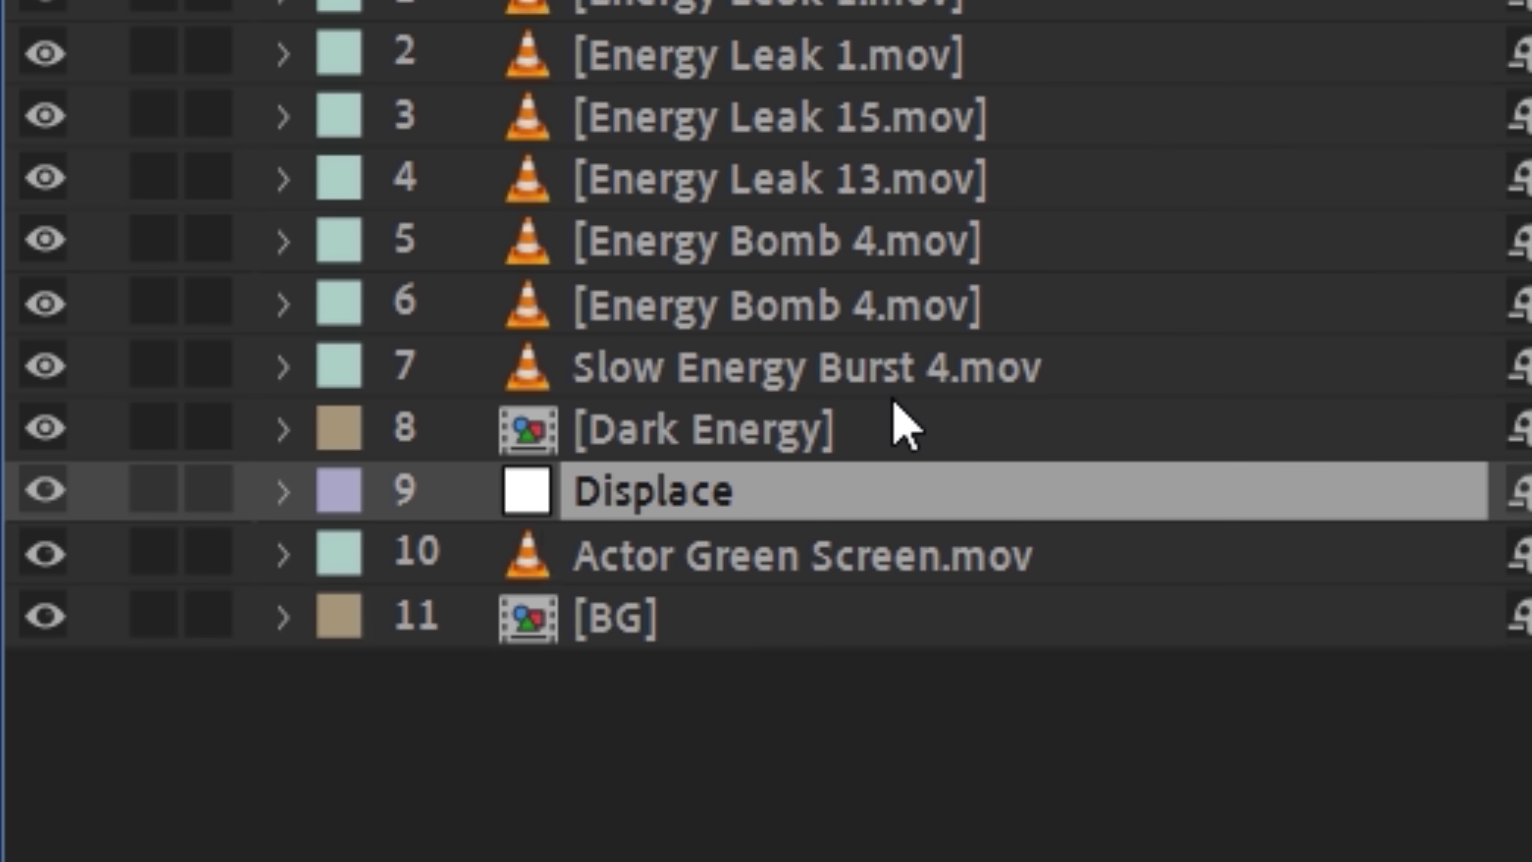
key(ctrl+d)
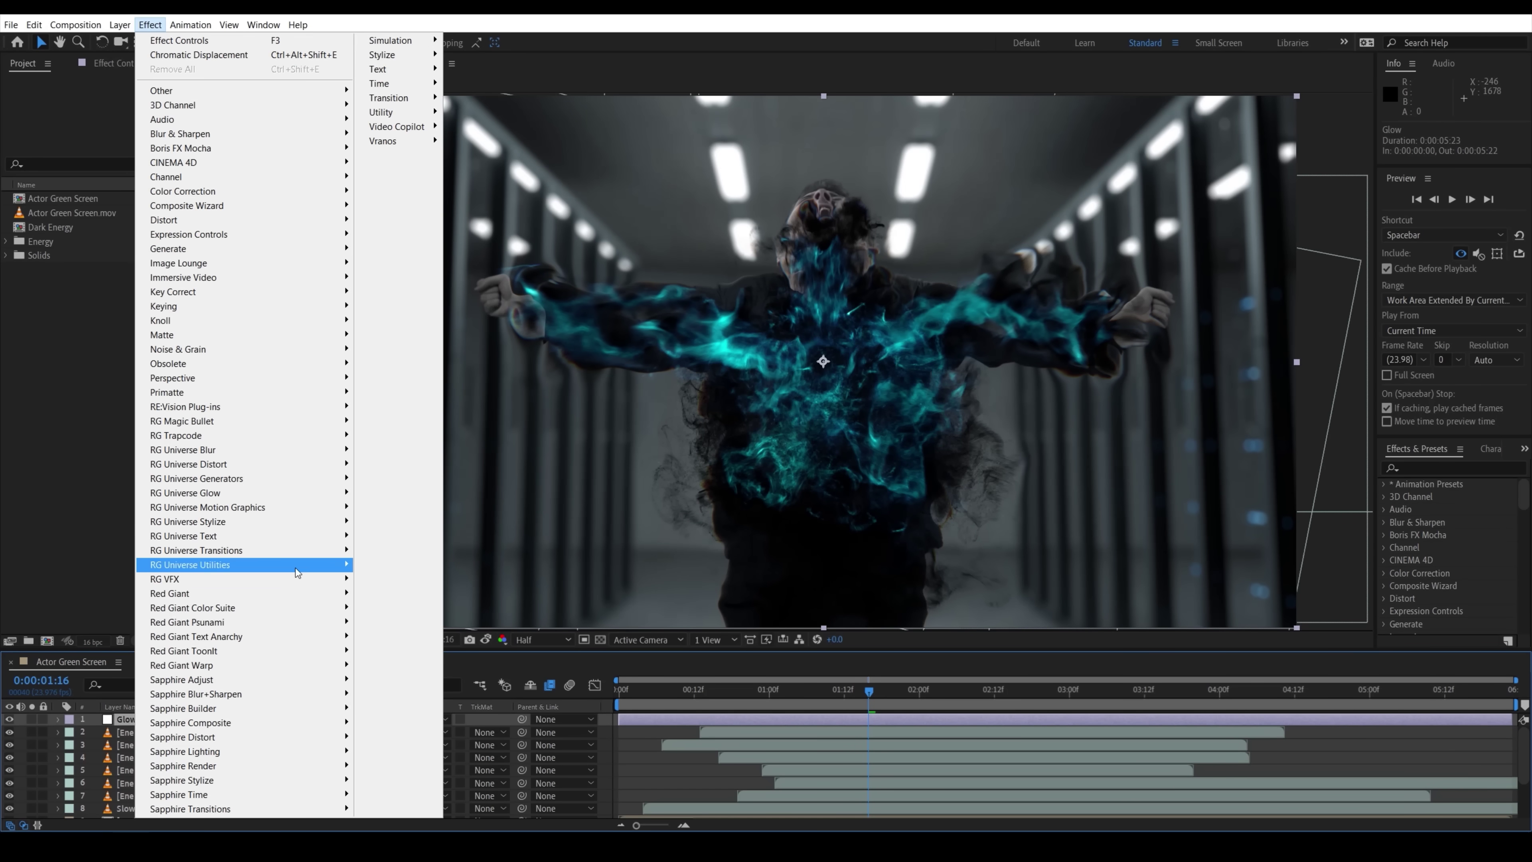
- Apply Optical Glow with Size 89 and Highlight Rolloff at 0%
mouse_move(302, 579)
click(410, 624)
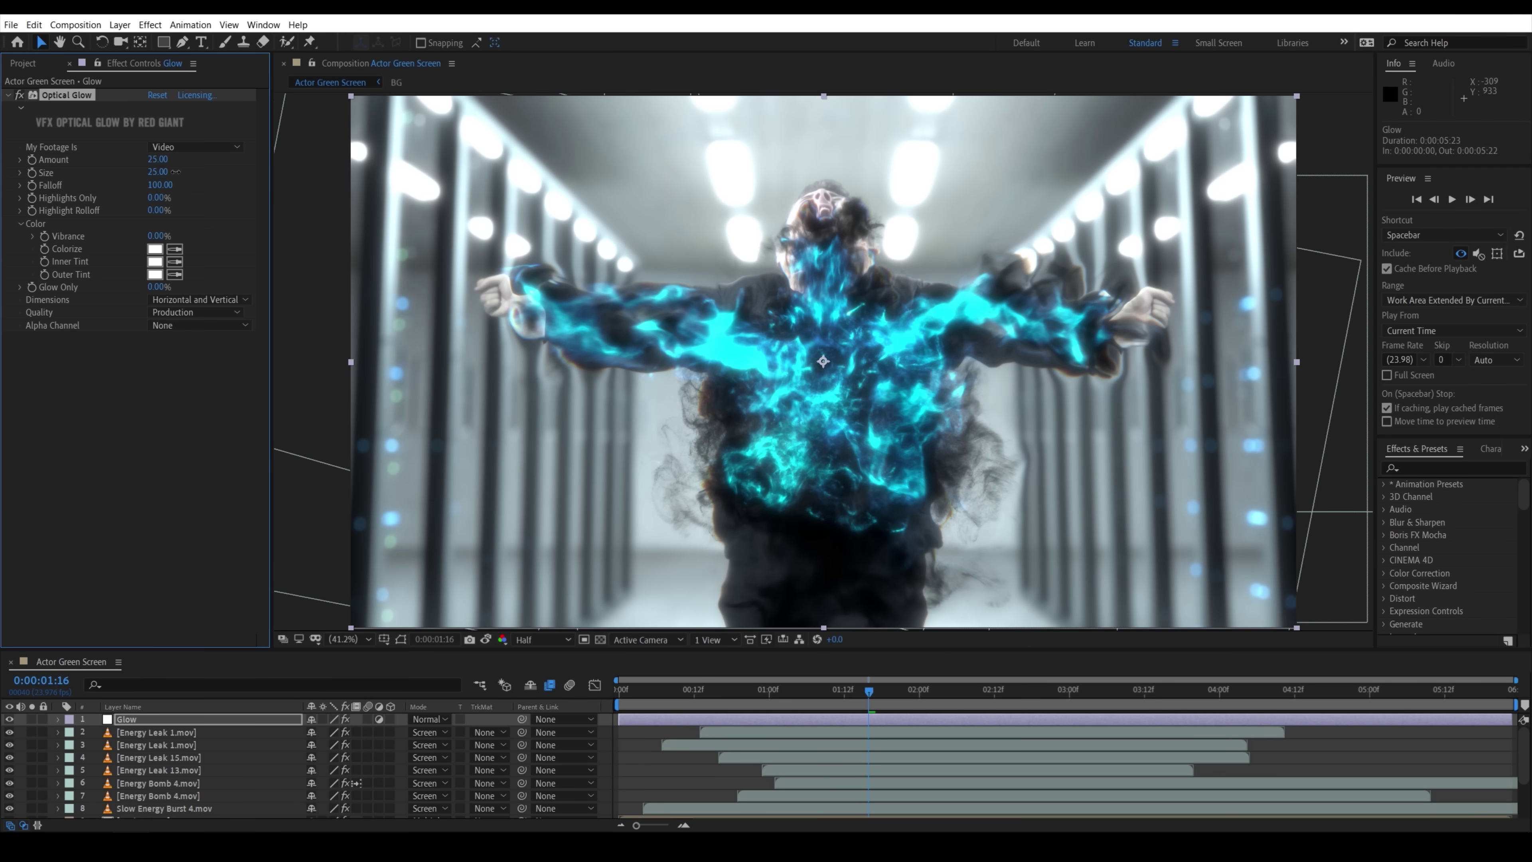
drag(175, 172, 171, 198)
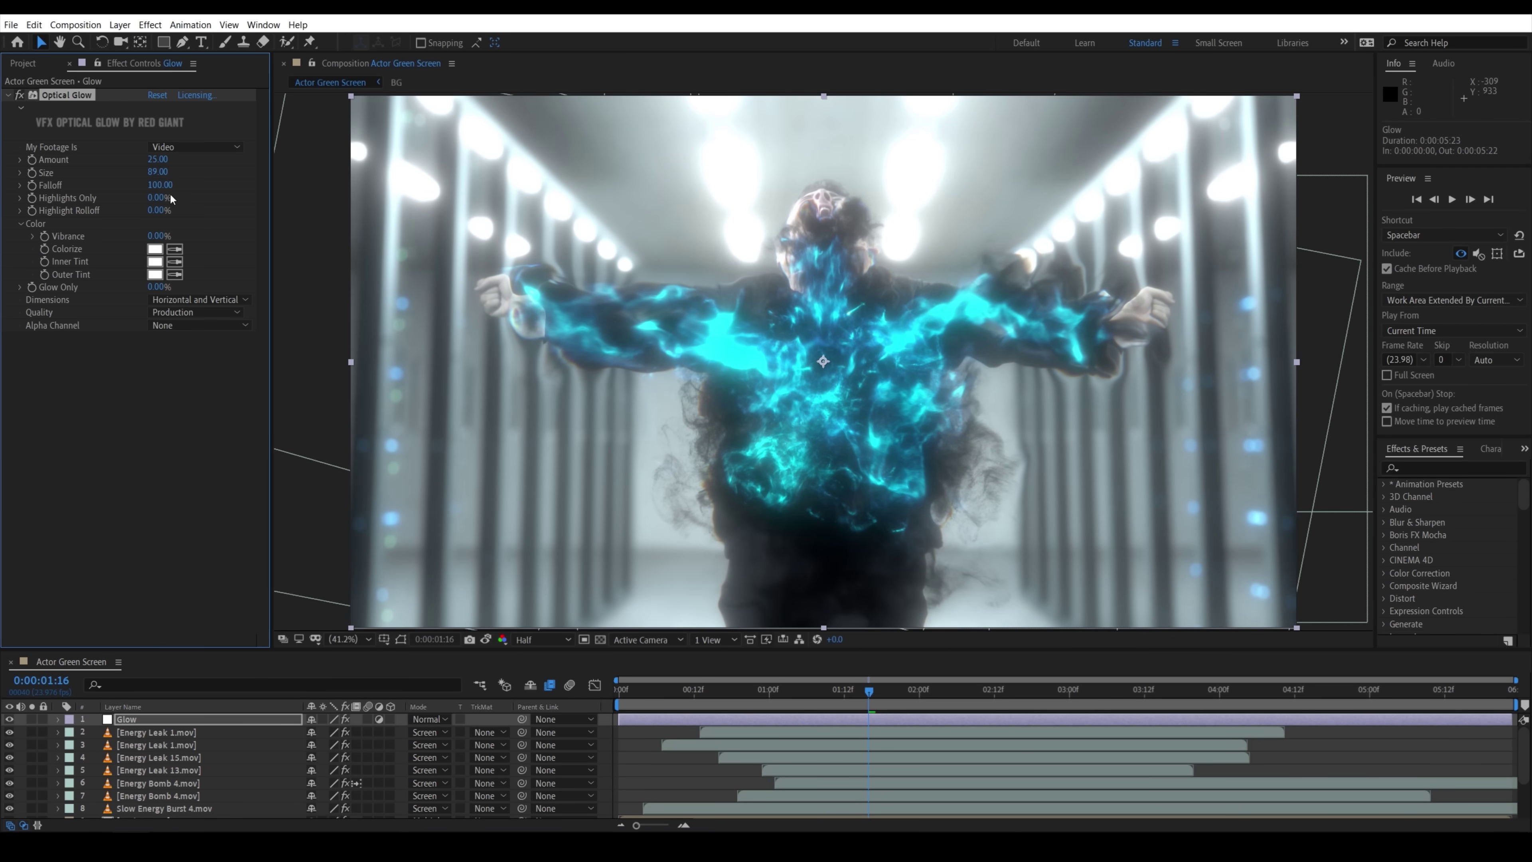
click(166, 210)
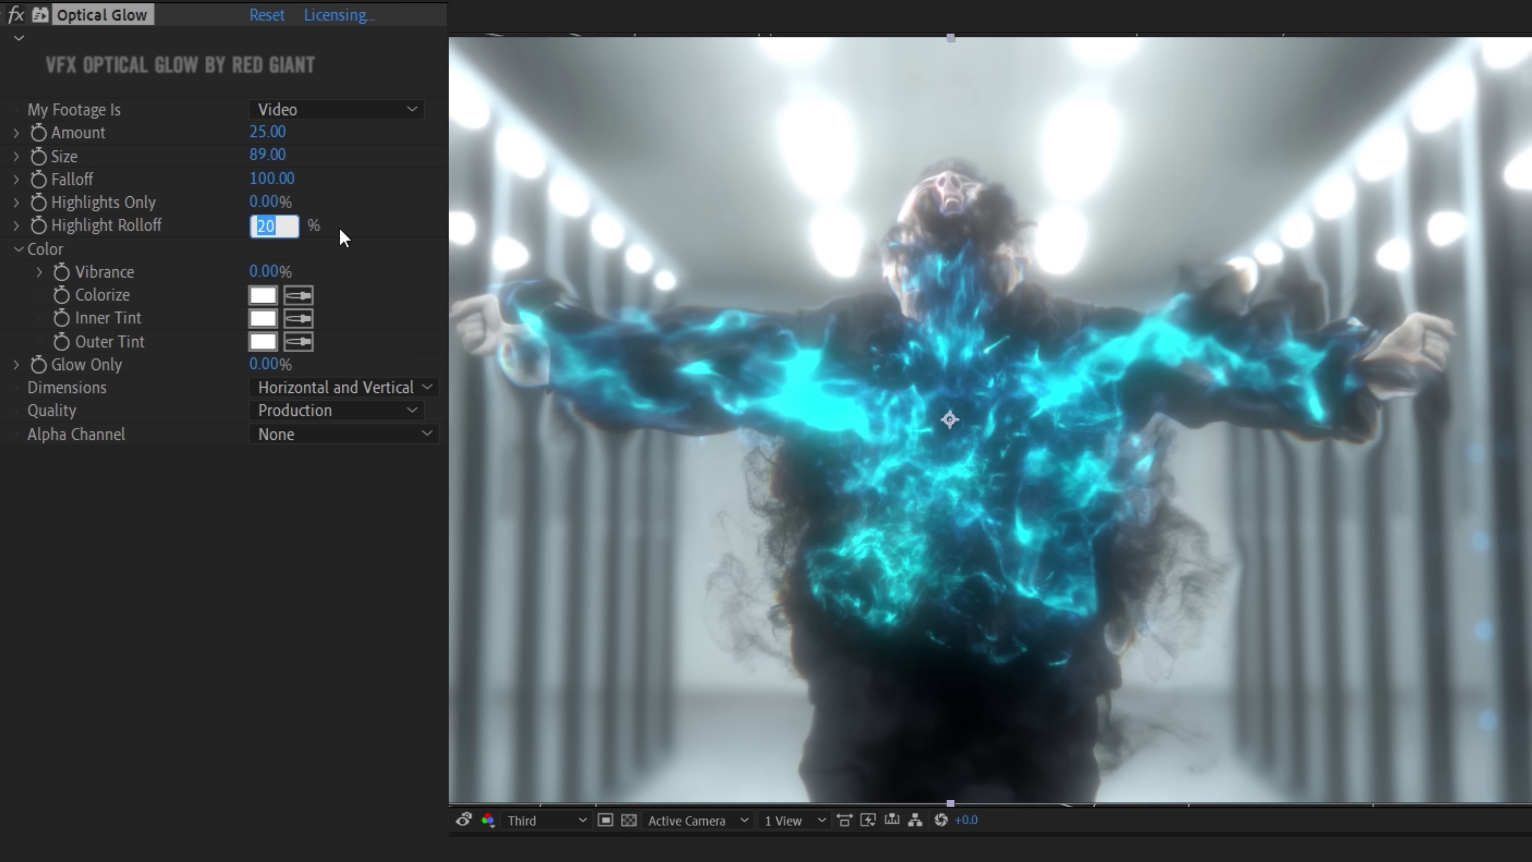
text(94)
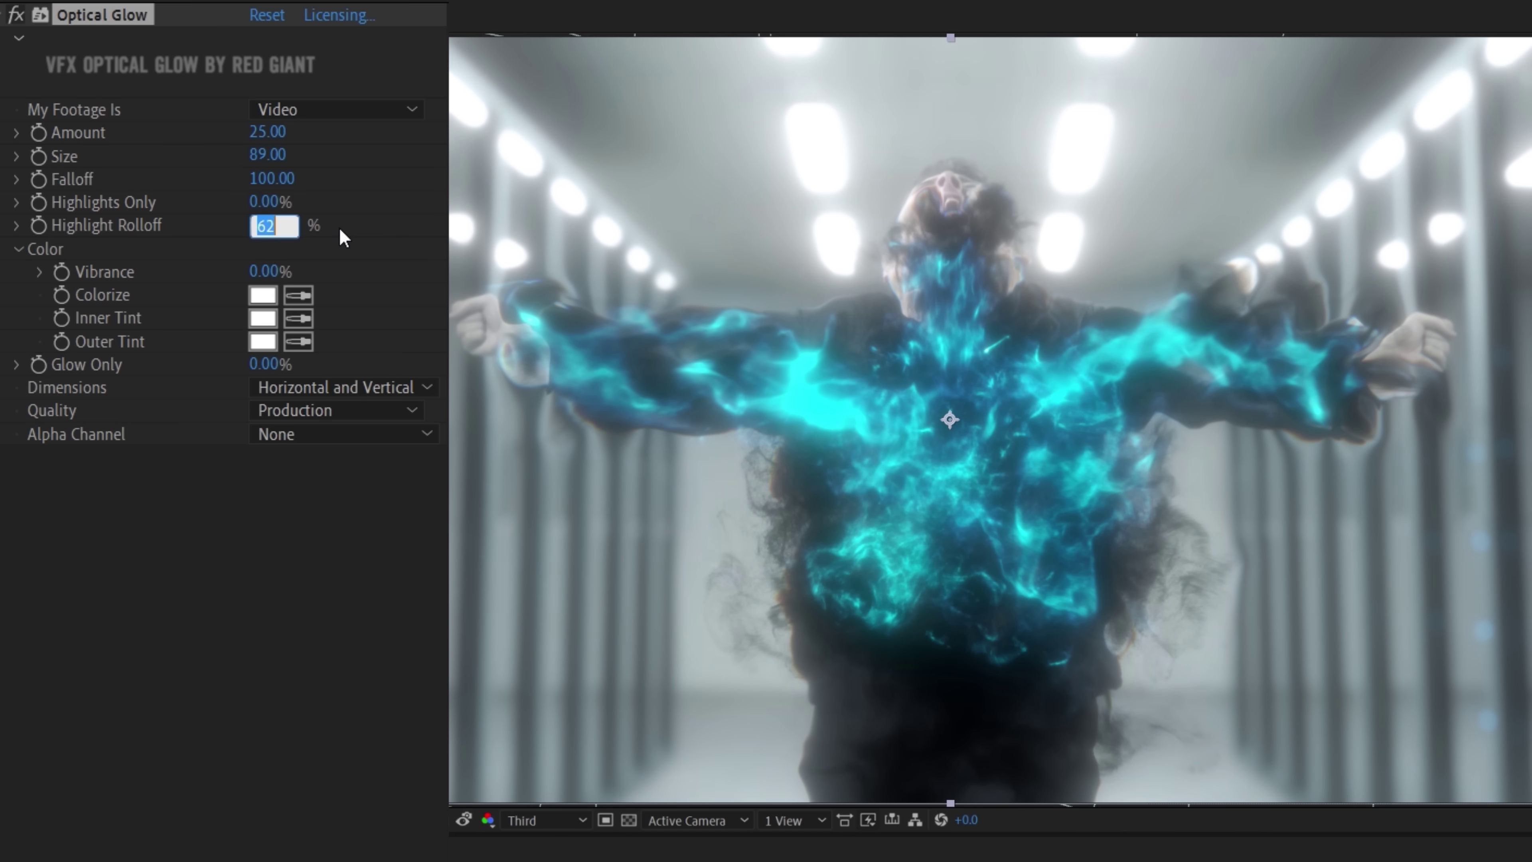
text(0)
drag(265, 272, 403, 276)
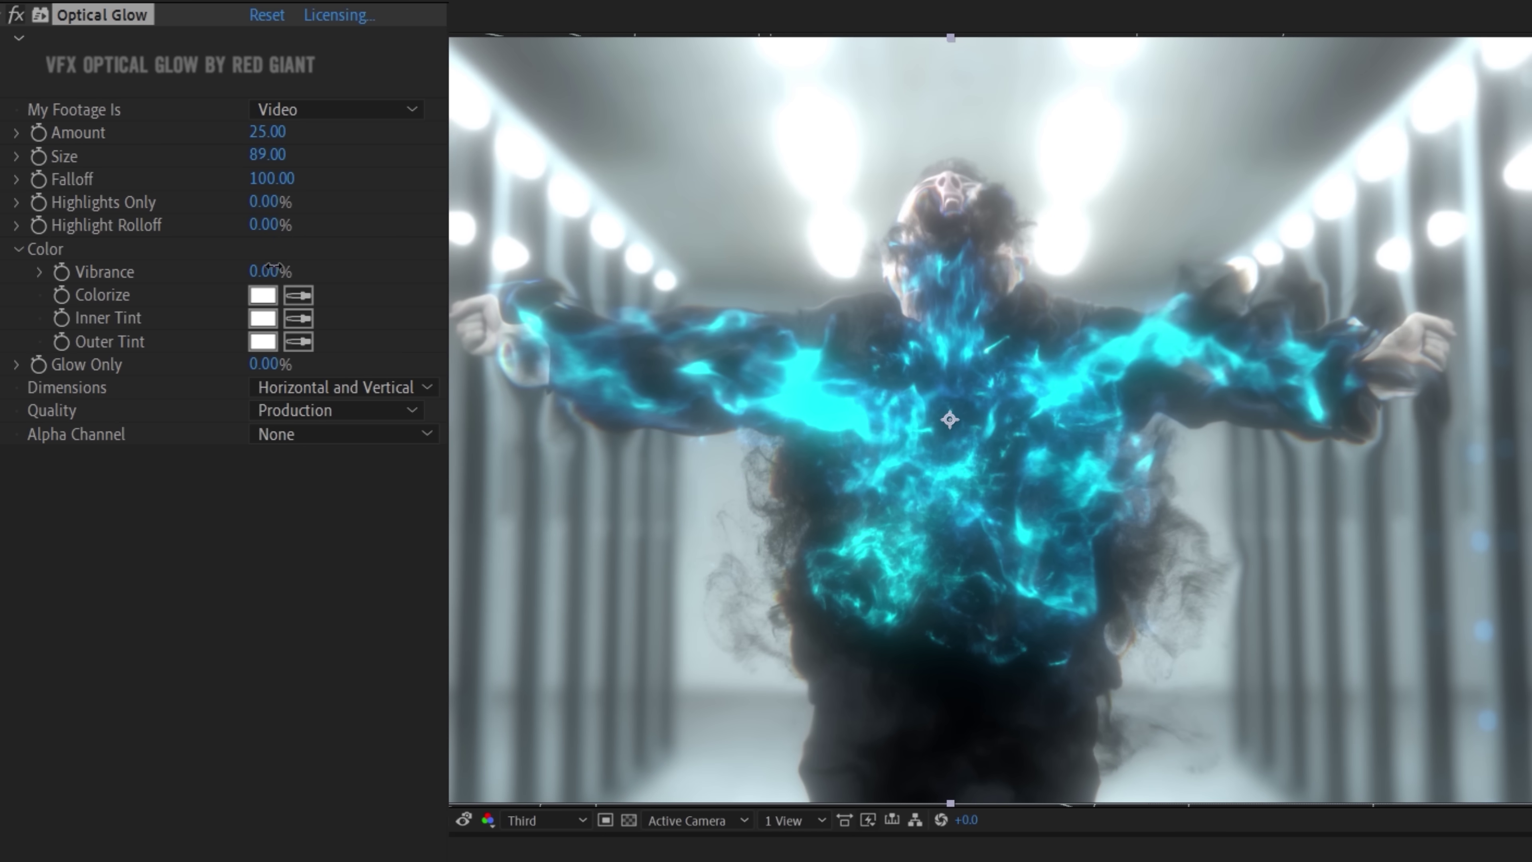